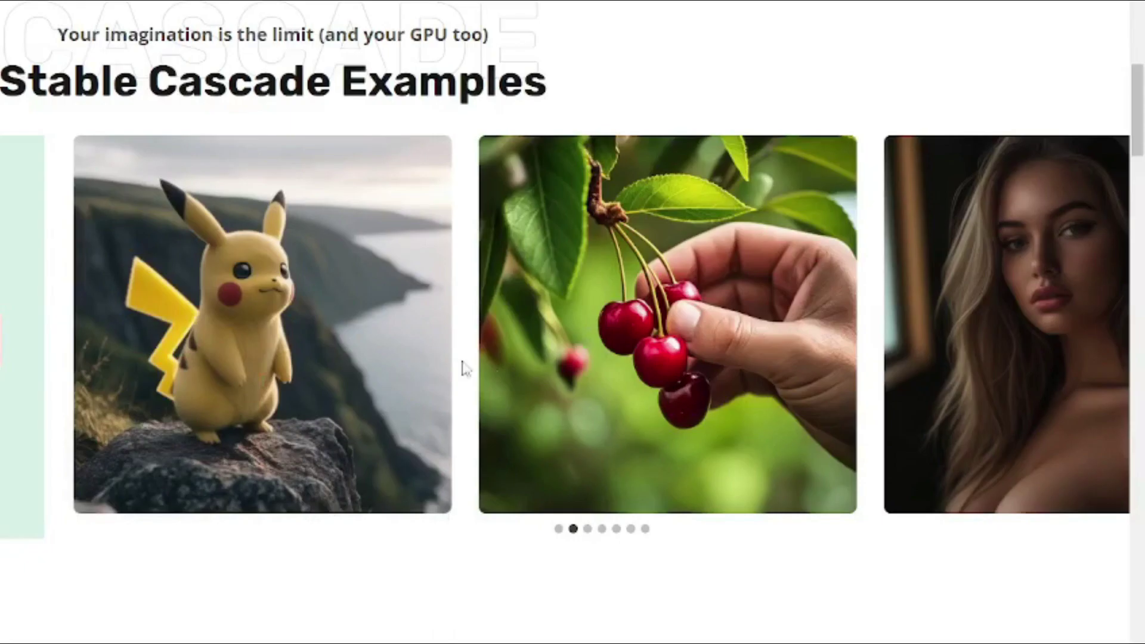
Step: Step through the Stable Cascade example images in the carousel, including the corgi example
drag(465, 363, 135, 359)
drag(693, 350, 265, 353)
drag(709, 465, 174, 468)
drag(809, 467, 531, 511)
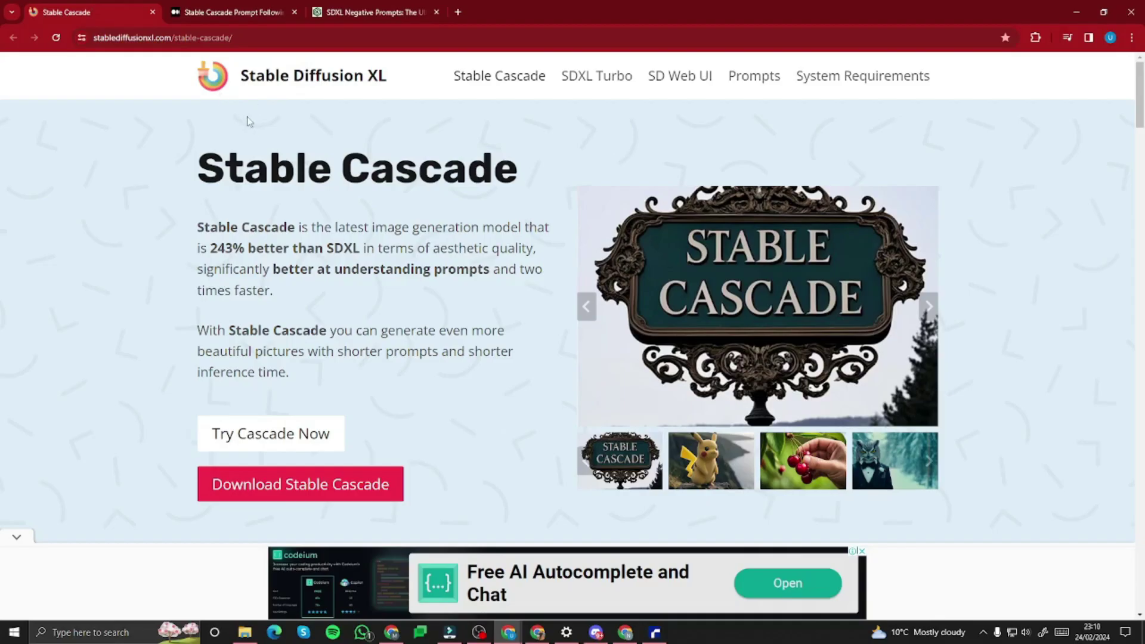
Step: Highlight the opening Stable Cascade claim and the phrase about generating with it
drag(198, 227, 537, 249)
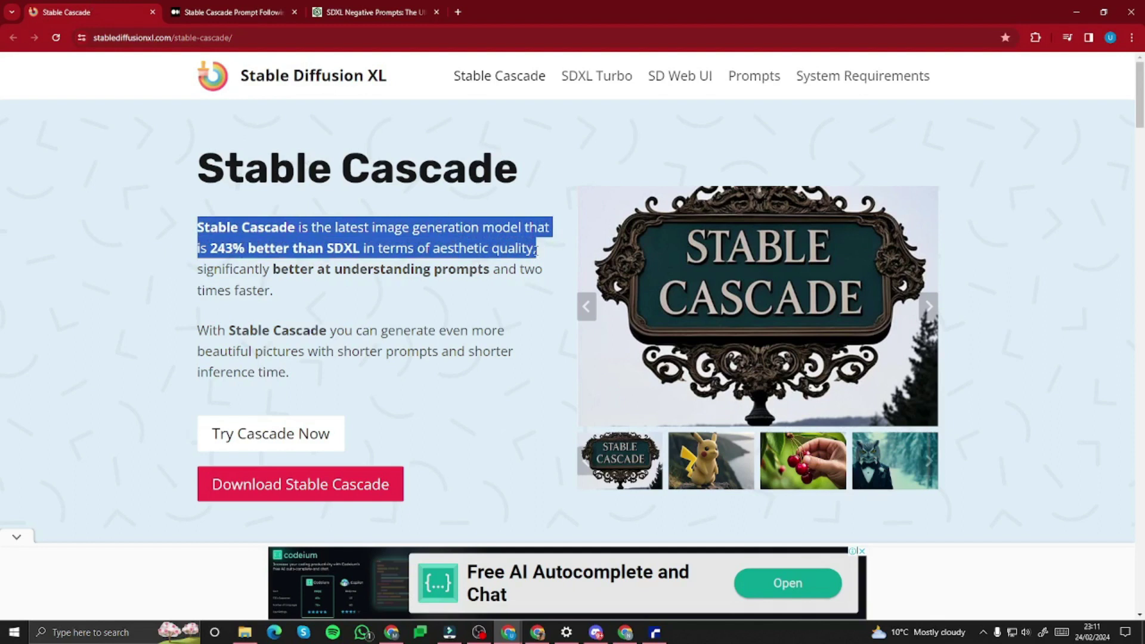
click(498, 253)
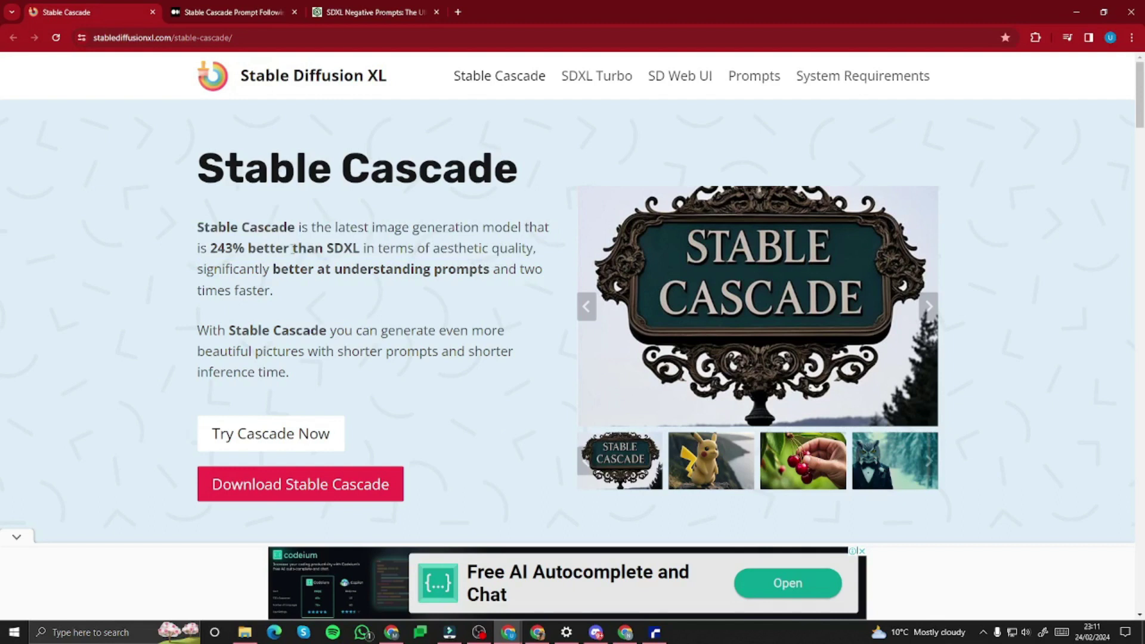
drag(223, 332, 395, 330)
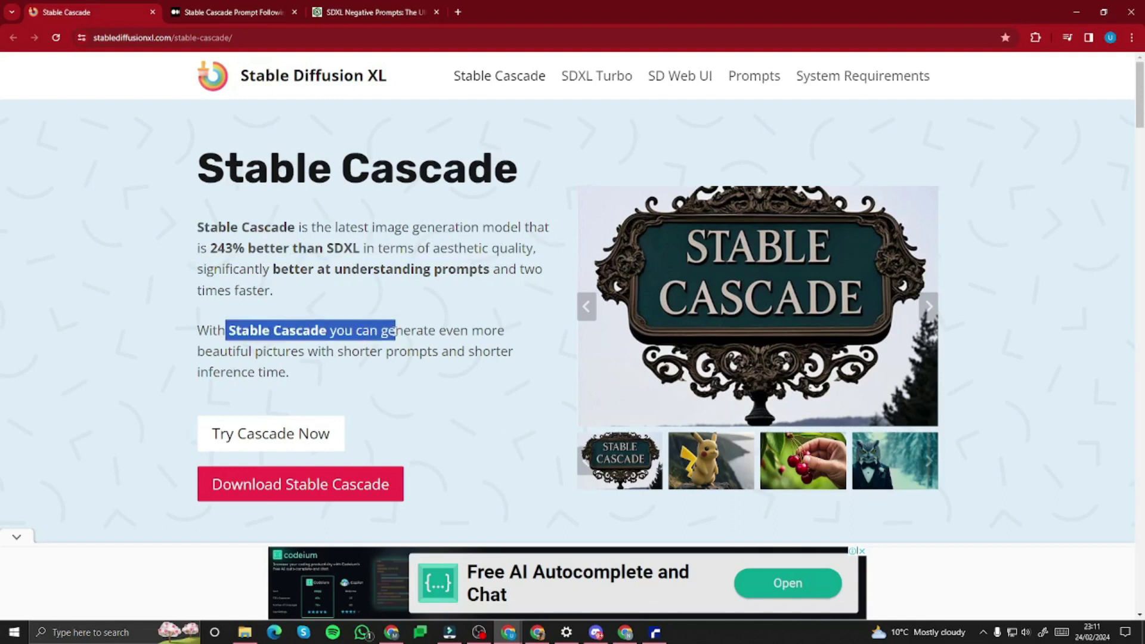
click(357, 337)
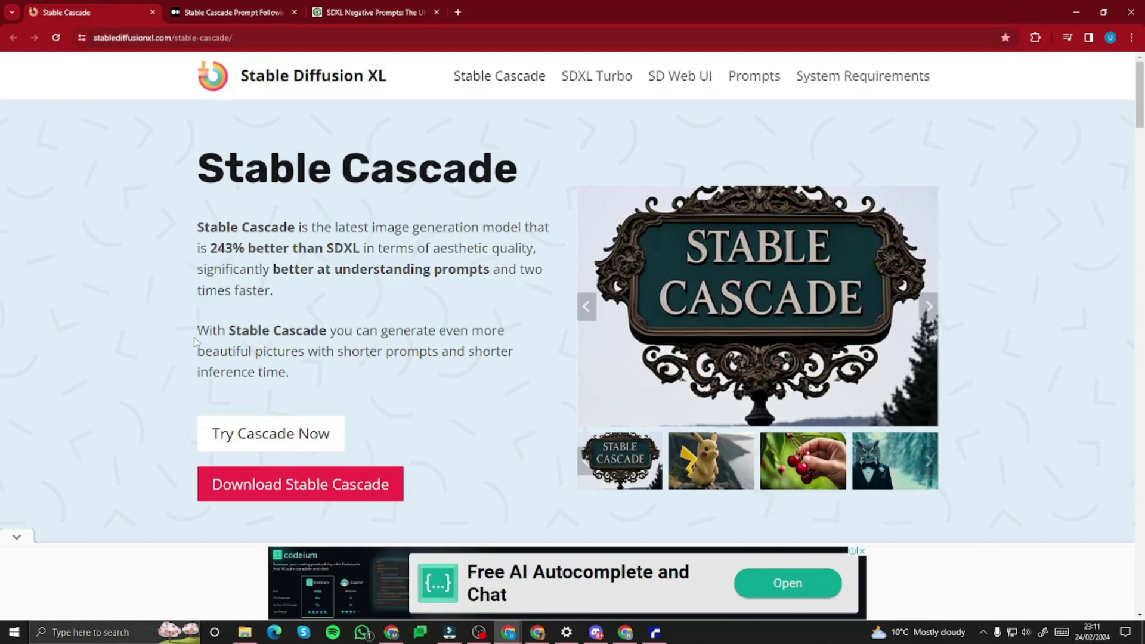
scroll(298, 287, down, 10)
Step: Highlight the model's origin, consumer-hardware support and 1.4 billion parameter advantage over SDXL
drag(371, 225, 871, 225)
click(298, 251)
drag(332, 246, 638, 250)
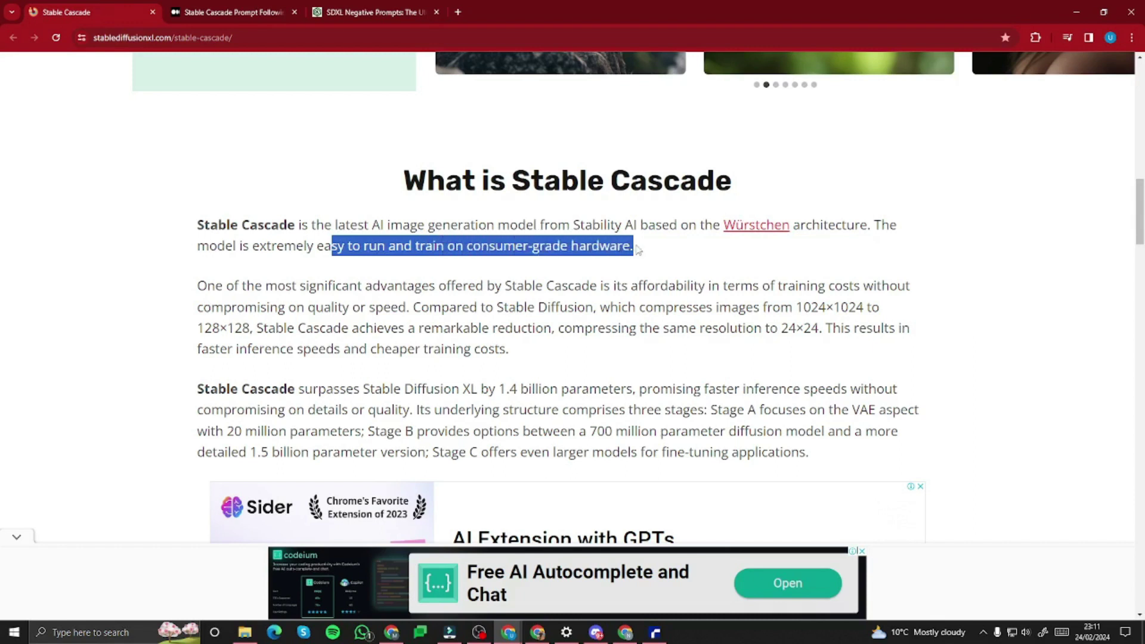
click(639, 249)
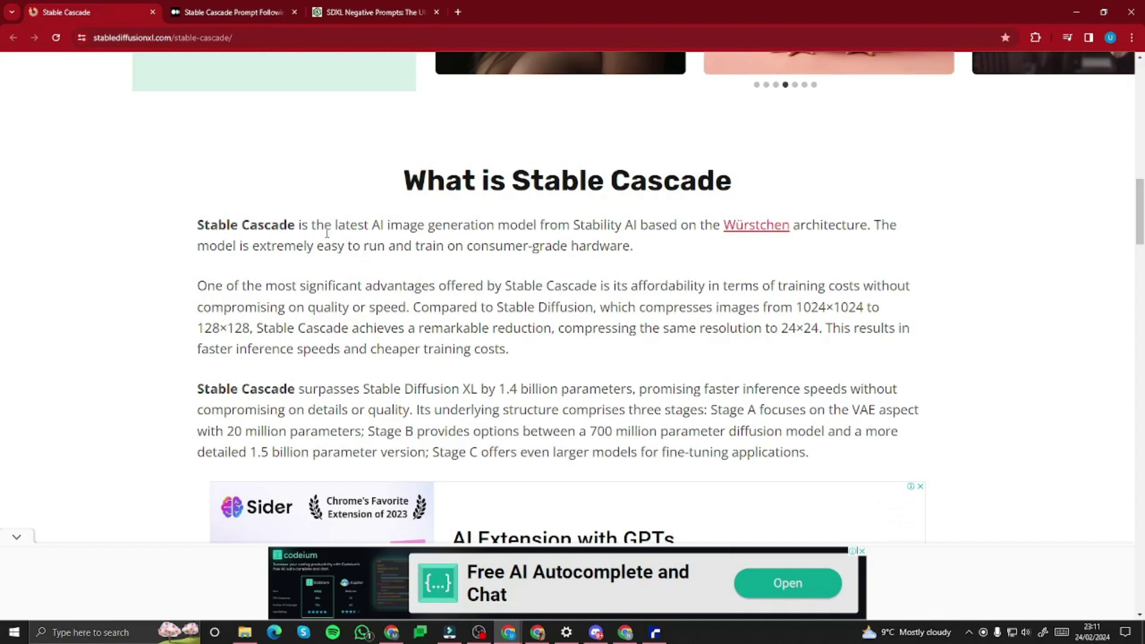
drag(312, 389, 636, 389)
scroll(400, 386, down, 15)
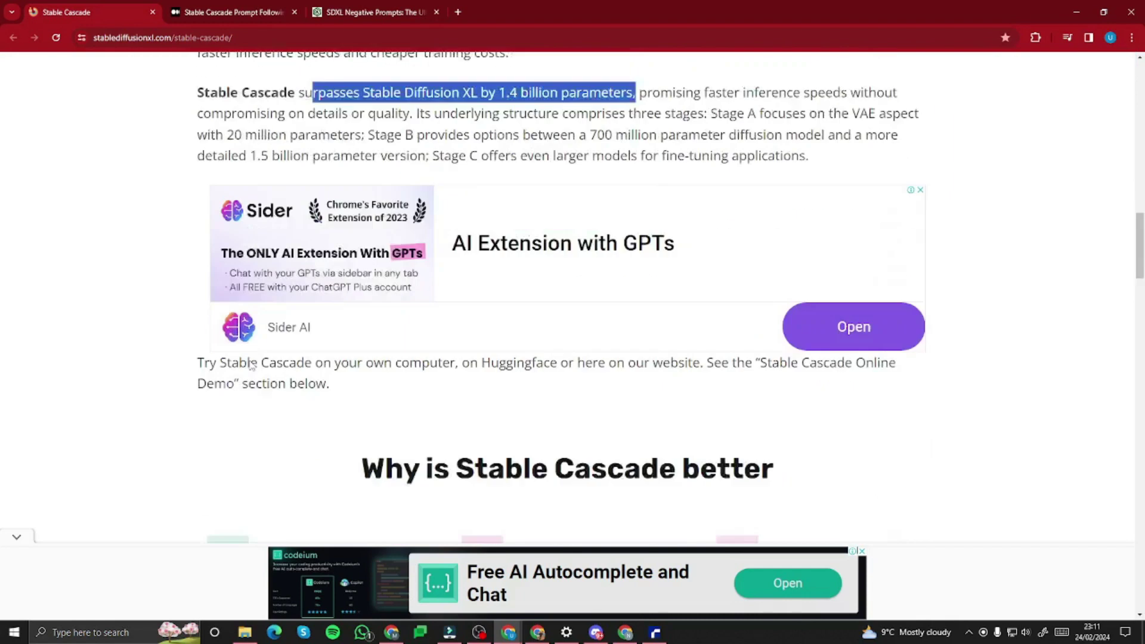
scroll(145, 313, down, 10)
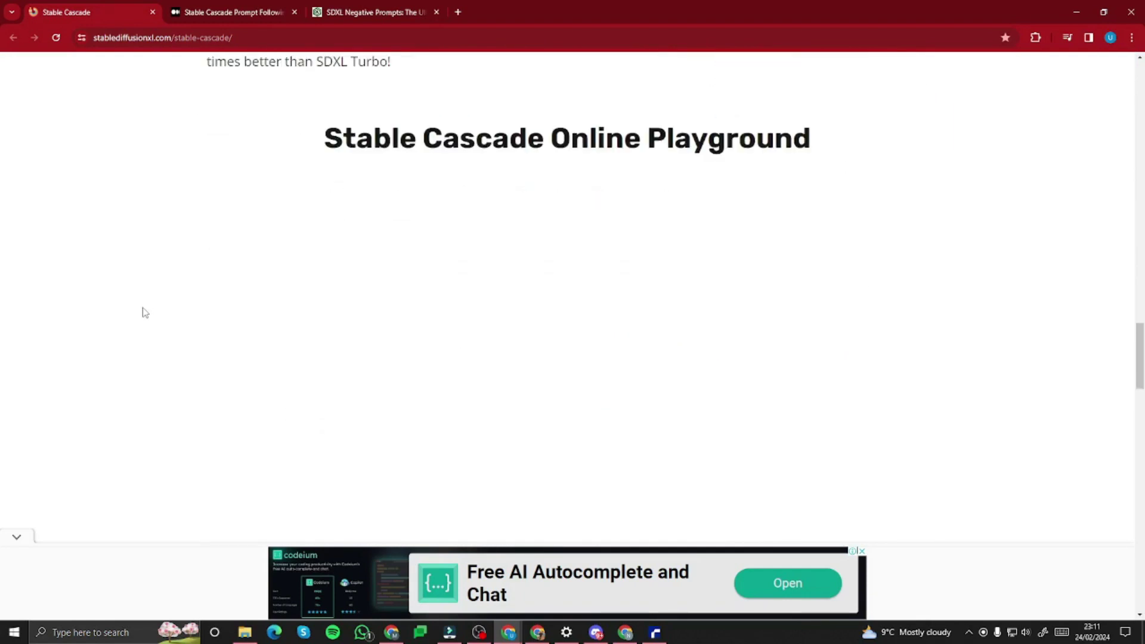
scroll(144, 313, up, 15)
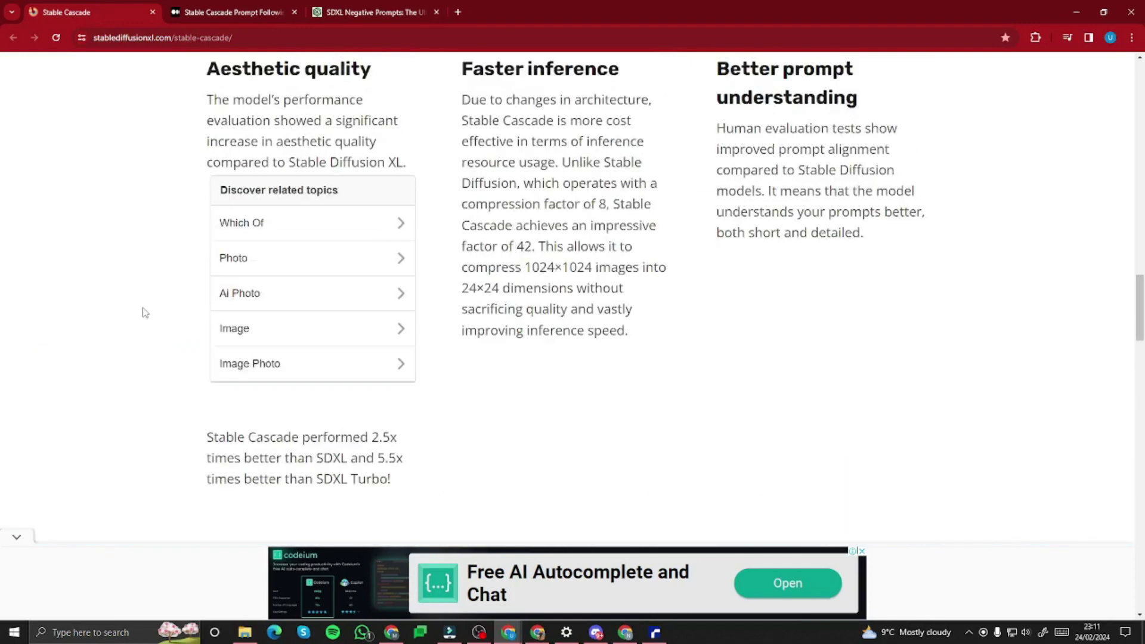
Step: Paste the busy farmer's market photo description into the StableCascade Prompt box
key(alt+Tab)
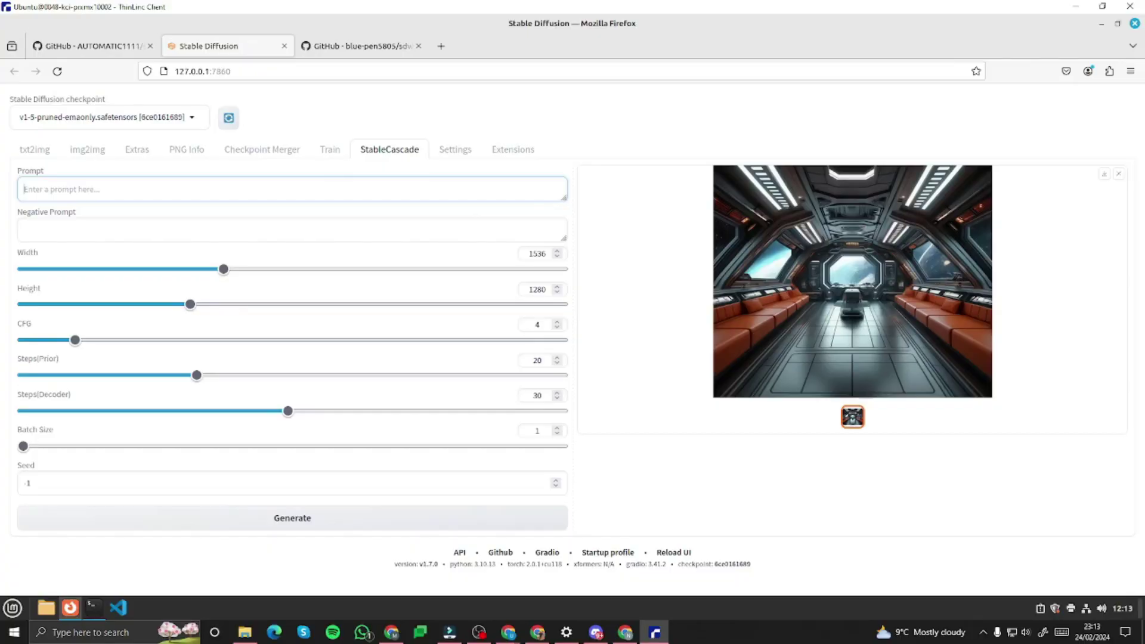
text(A busy farmer's market on a sunny day, photo taken at eye level, DSLR, ultra quality, sharp focus, tack sharp, dof, film grain, Canon EOS R5, crystal clear, 8K UHD, highly detailed fruit stands, high detailed crowd, shoppers.)
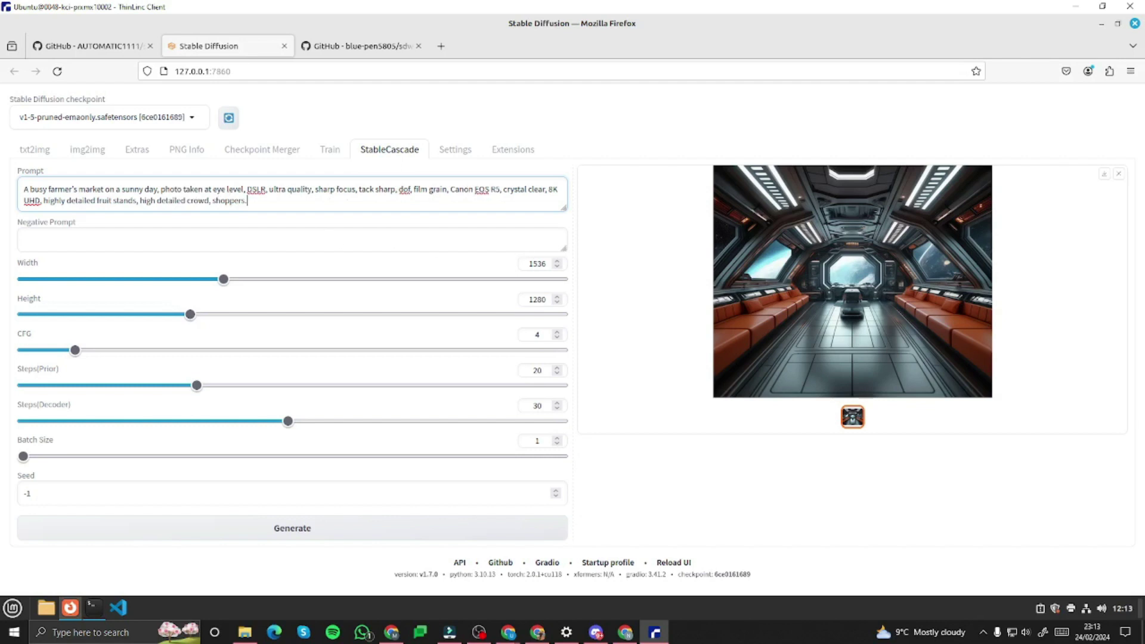
key(alt+Tab)
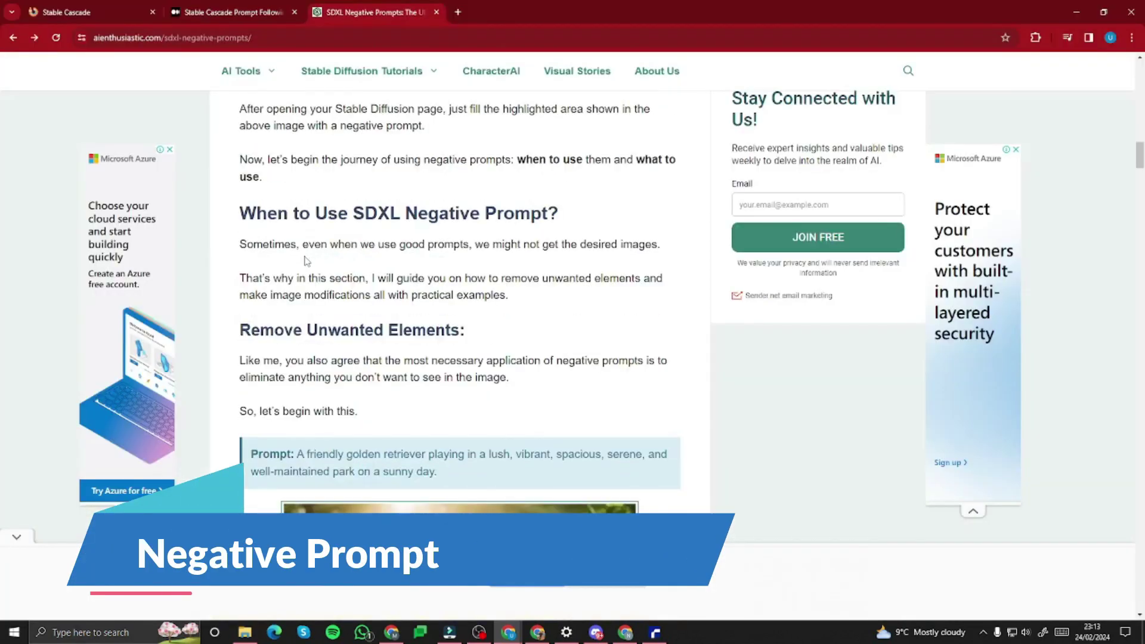
Step: Highlight the negative prompt definition and the golden retriever example in the SDXL guide
scroll(304, 261, up, 10)
scroll(306, 261, up, 4)
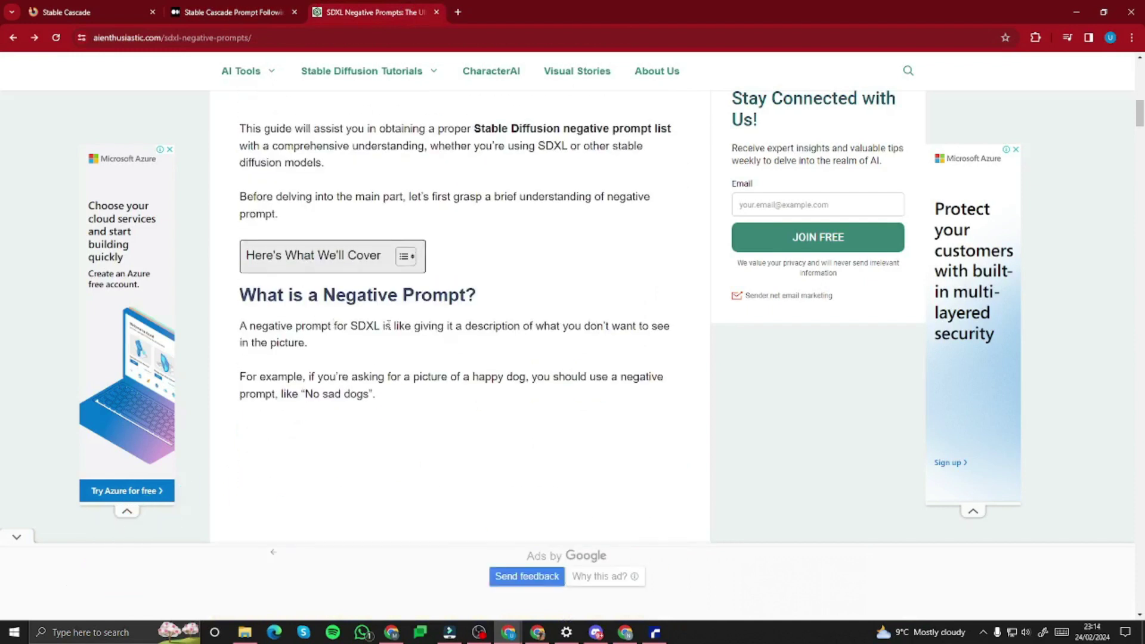
drag(414, 326, 665, 379)
scroll(398, 243, down, 3)
scroll(339, 263, down, 13)
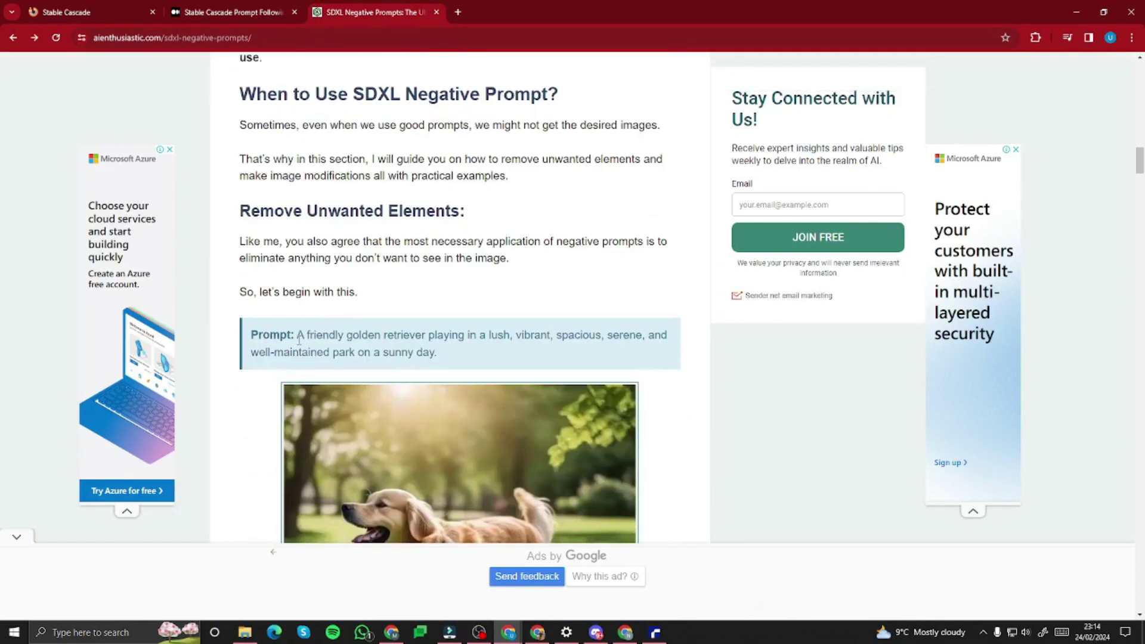
drag(300, 334, 631, 334)
scroll(358, 370, down, 4)
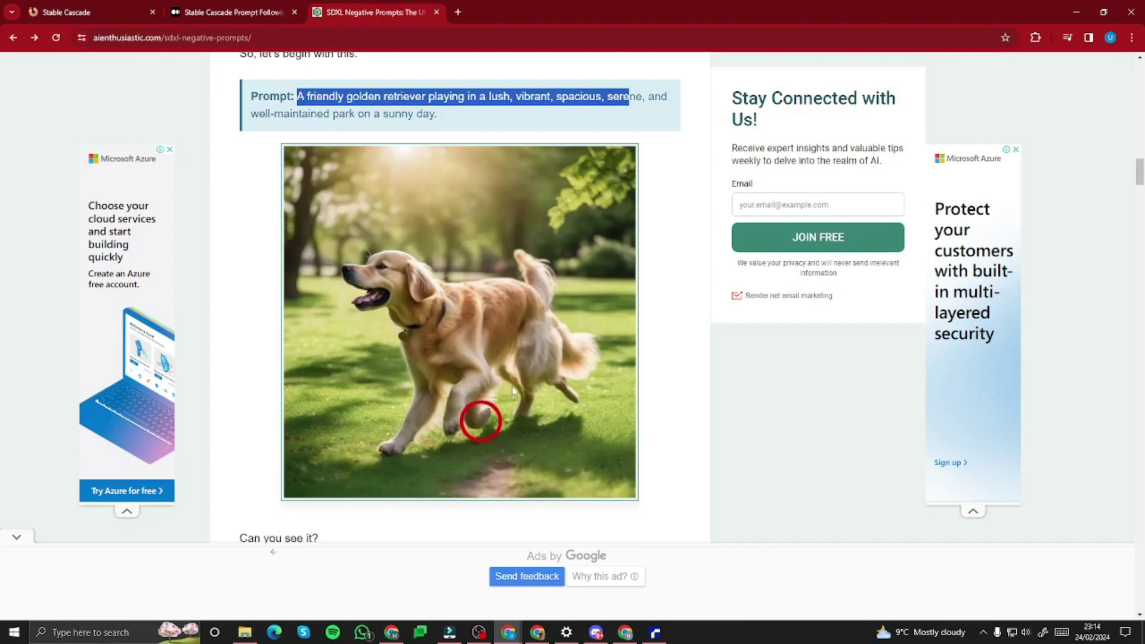
scroll(331, 343, down, 5)
drag(348, 372, 526, 373)
Step: Scroll to 'Universal Negative Prompt for SDXL' and select its prompt text
scroll(398, 307, down, 5)
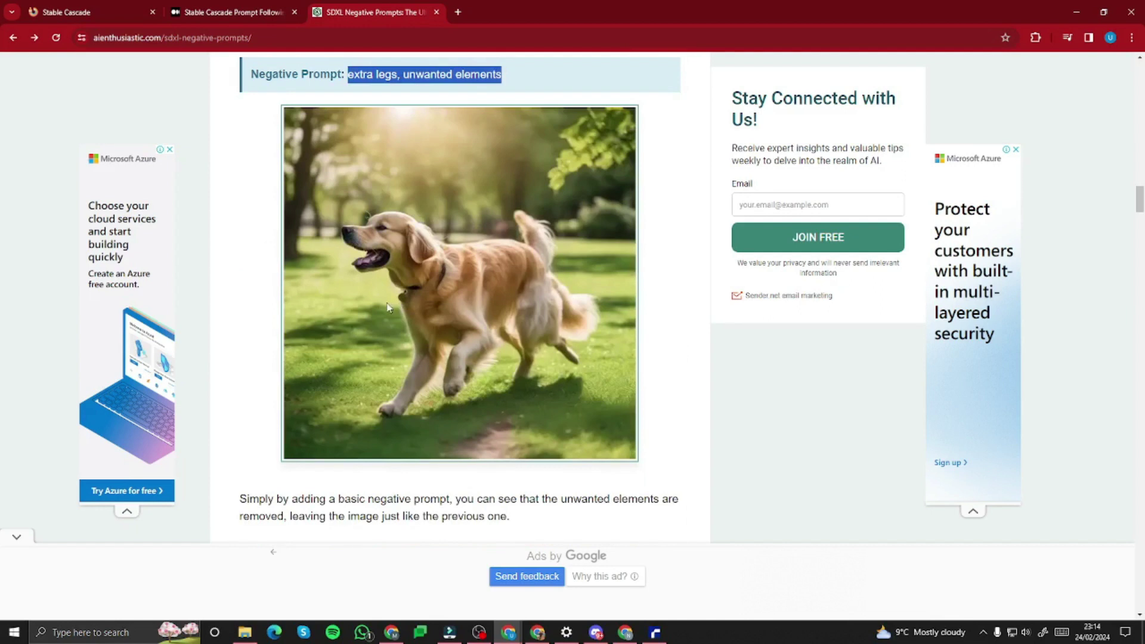
scroll(338, 348, down, 10)
scroll(338, 348, up, 3)
scroll(338, 349, up, 5)
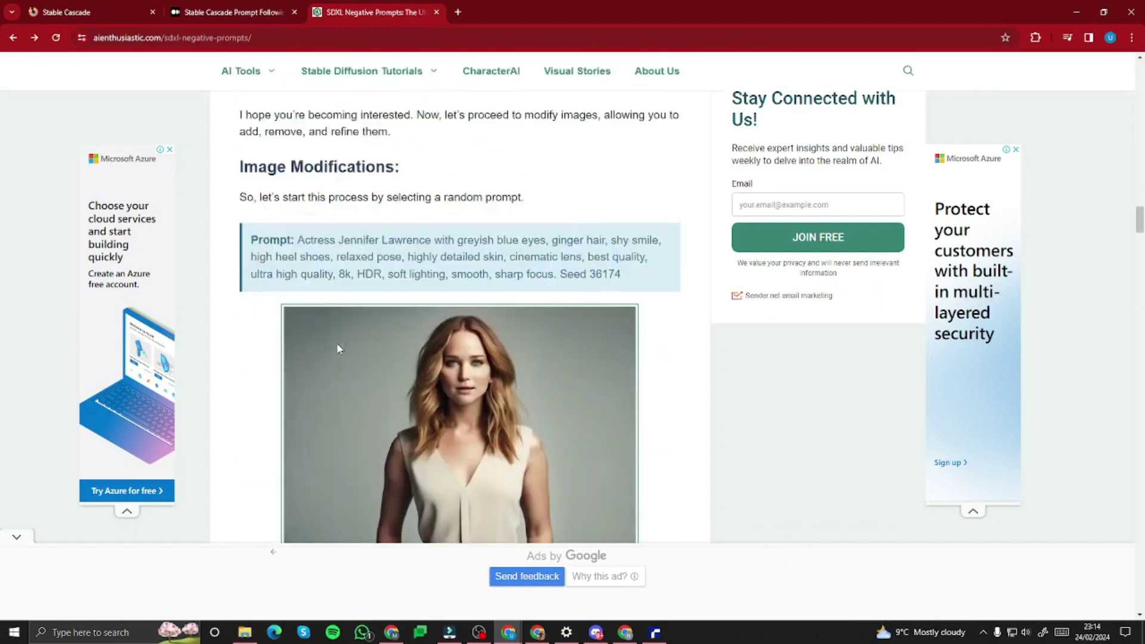
scroll(300, 290, down, 11)
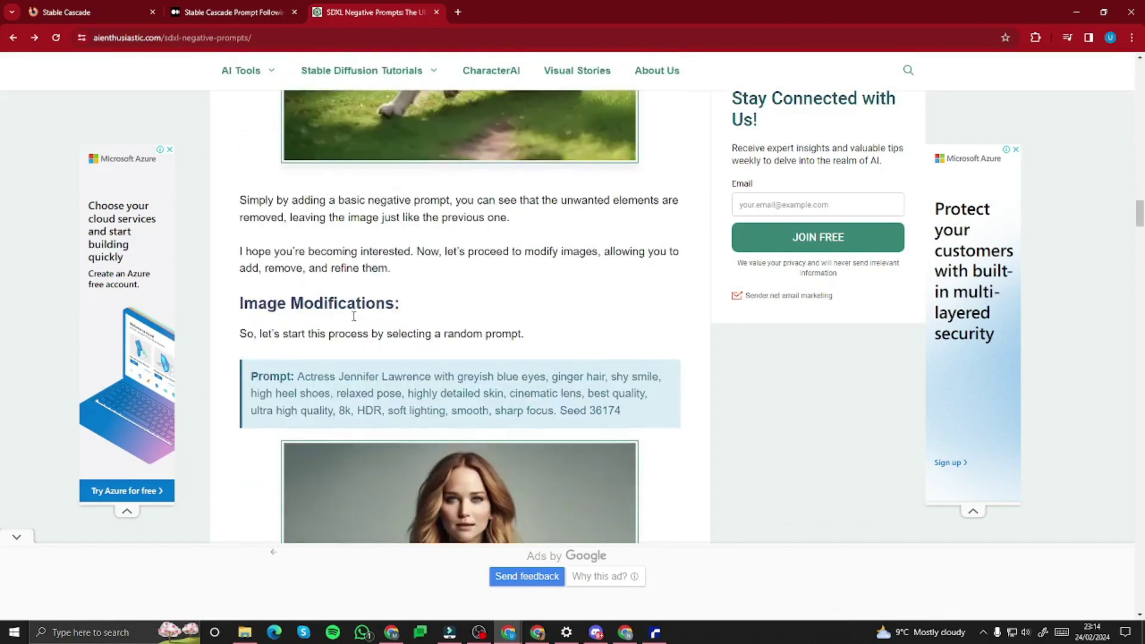
scroll(383, 282, down, 15)
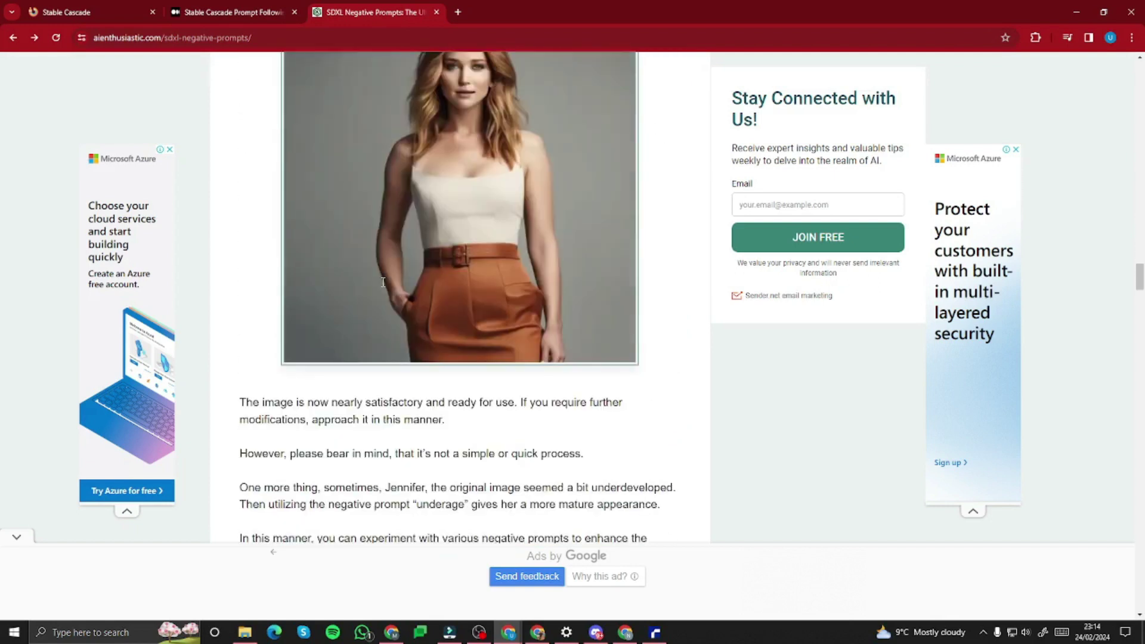
scroll(383, 287, down, 20)
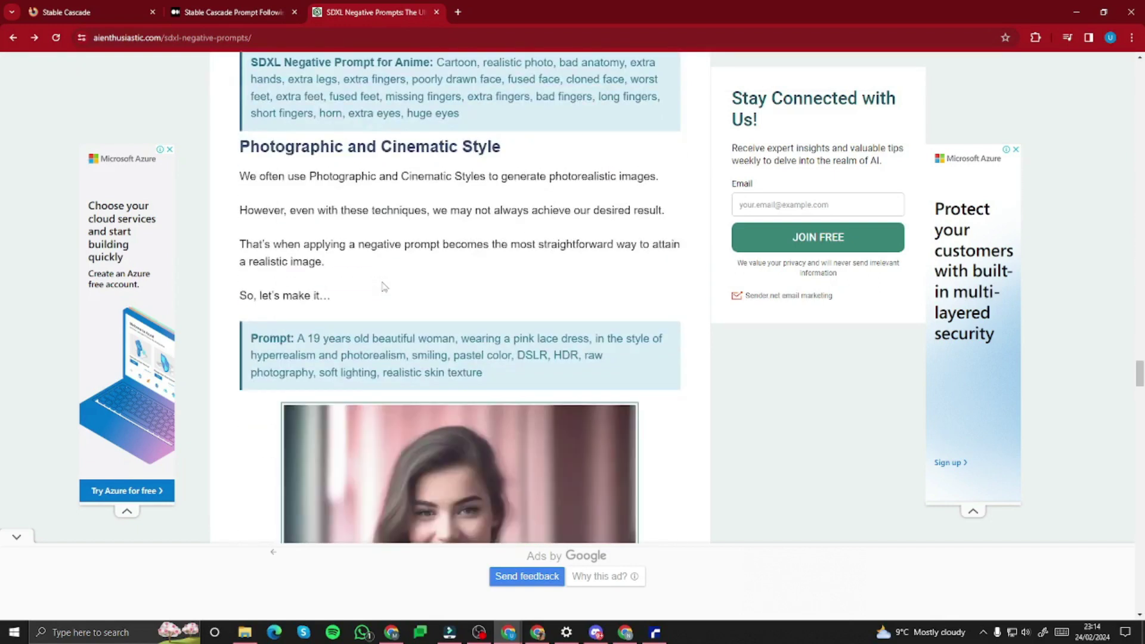
scroll(385, 287, down, 20)
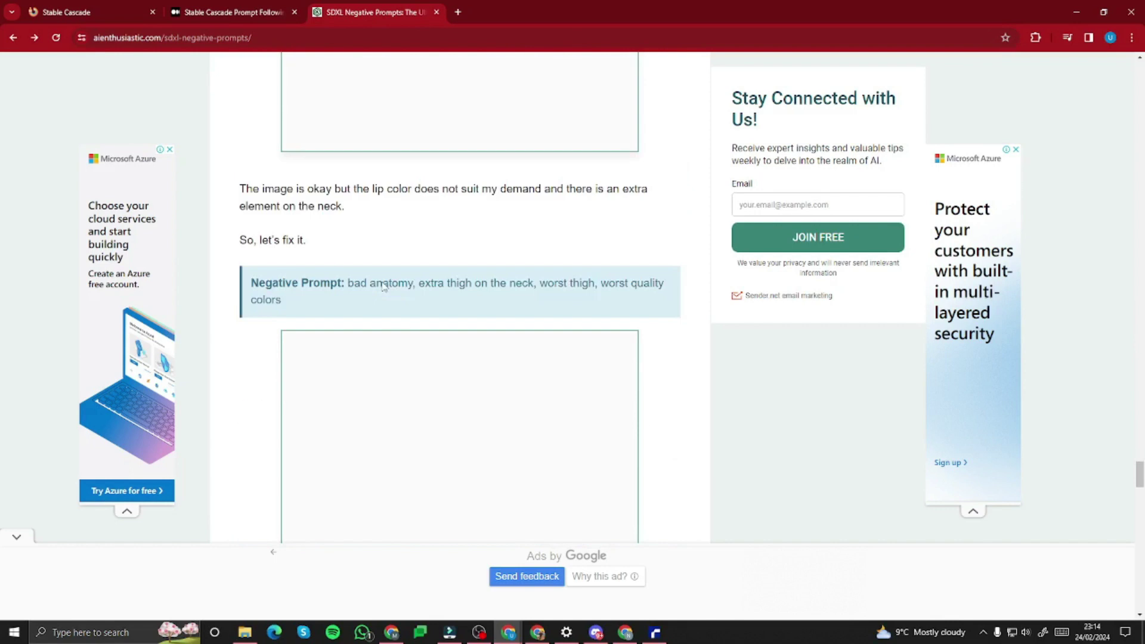
scroll(384, 287, down, 6)
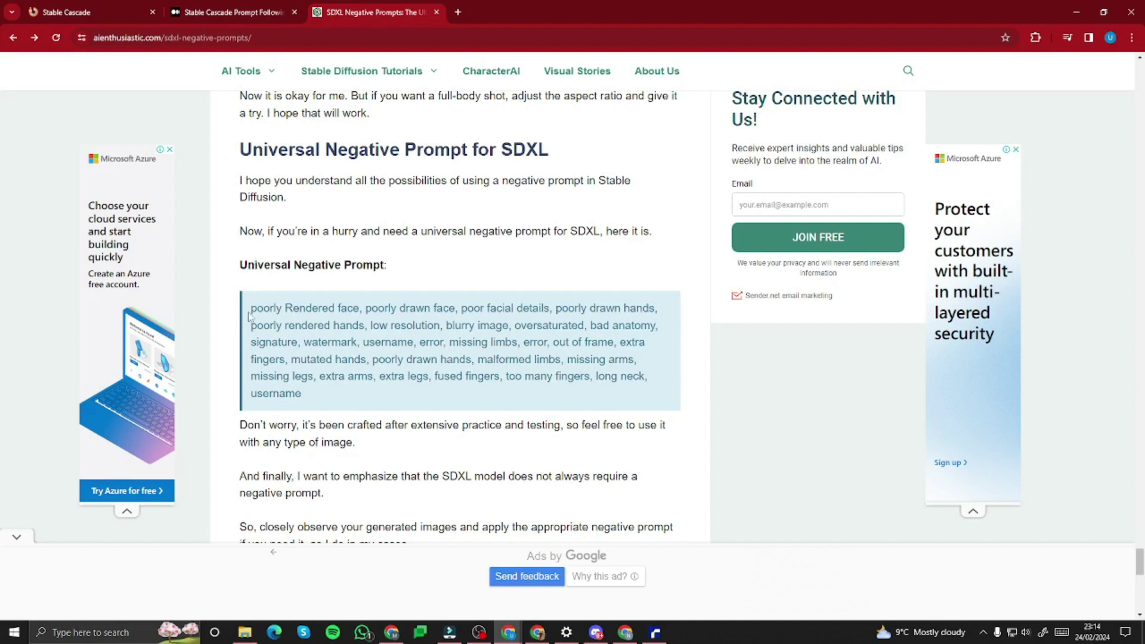
drag(250, 309, 309, 398)
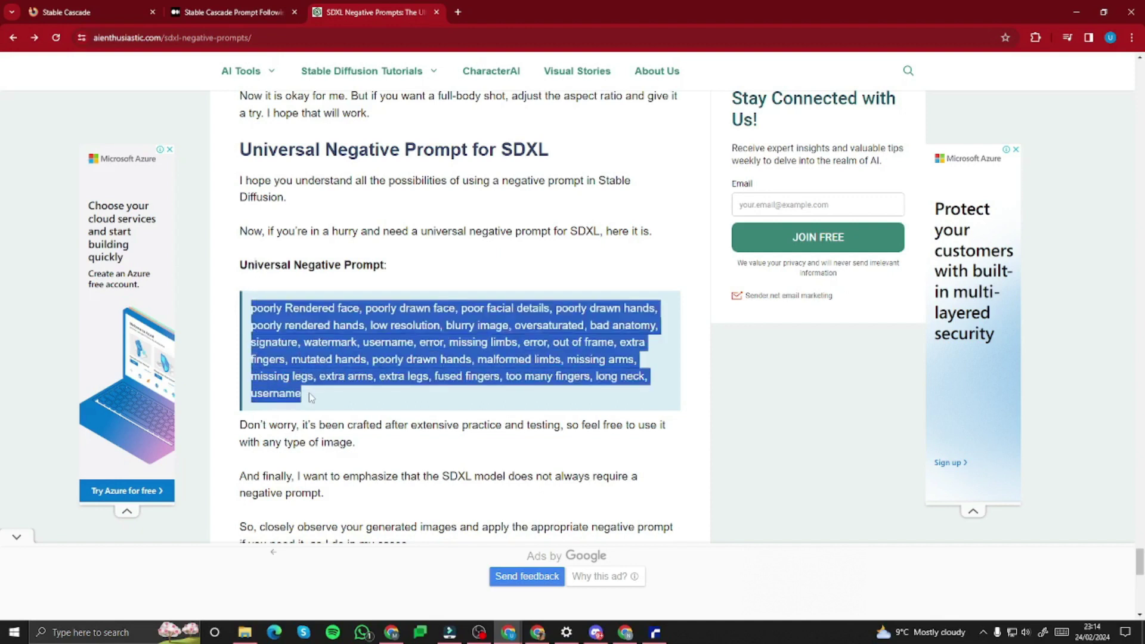
key(alt+Tab)
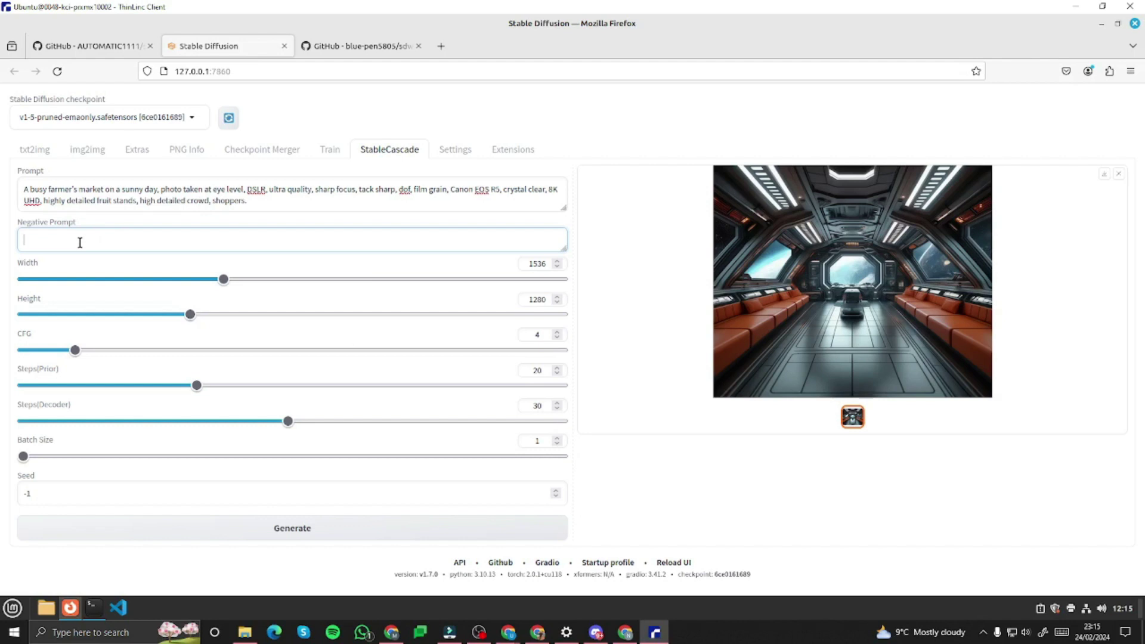
Step: Paste the universal SDXL negative prompt into the StableCascade Negative Prompt box
key(ctrl+v)
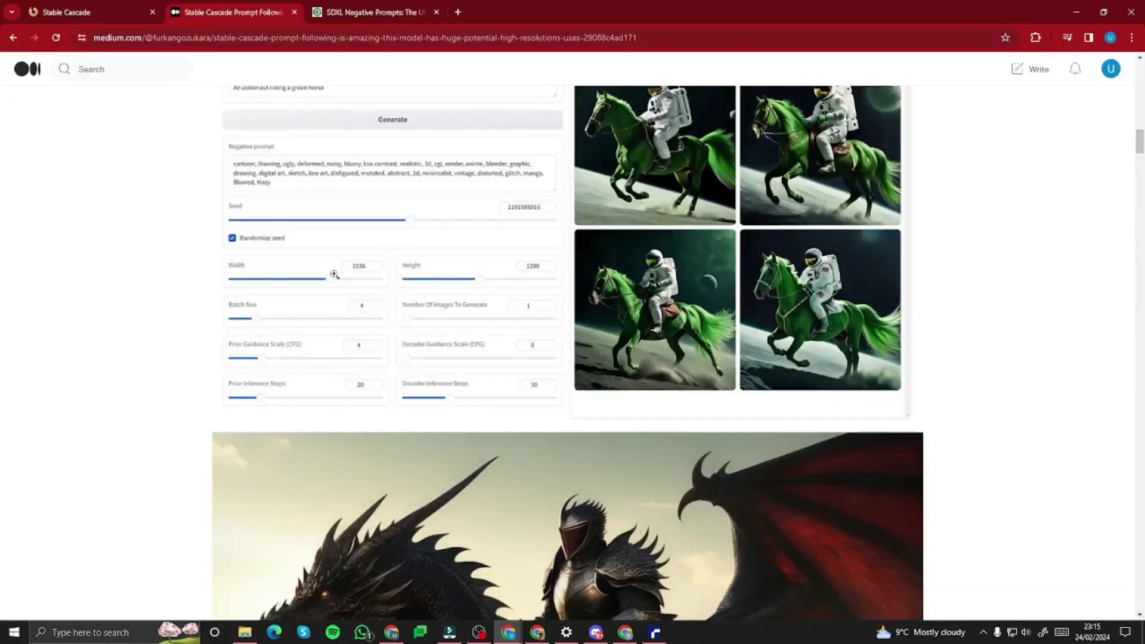
Step: Leave the Medium article and bring the remote desktop running Stable Diffusion WebUI forward
scroll(333, 243, down, 5)
scroll(333, 244, up, 1)
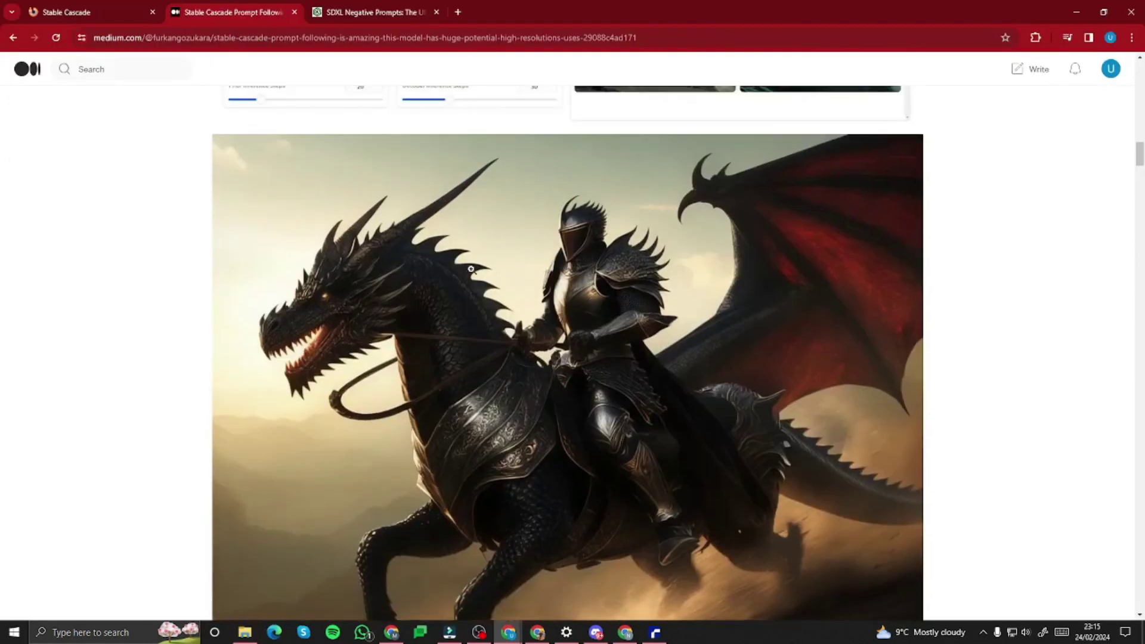
scroll(349, 297, down, 20)
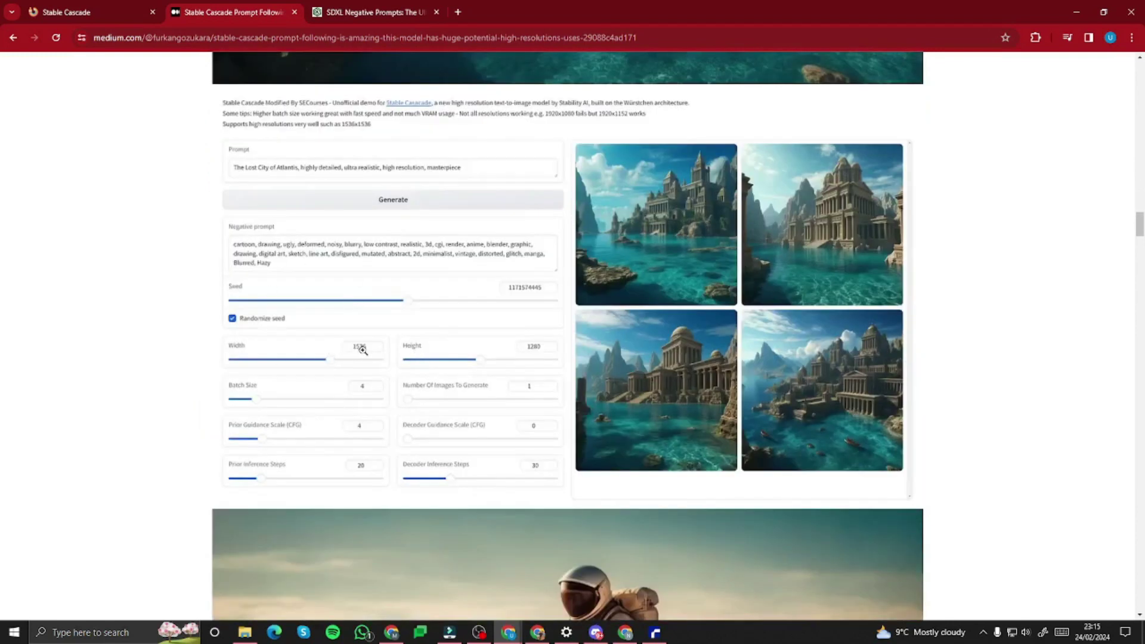
key(alt+Tab)
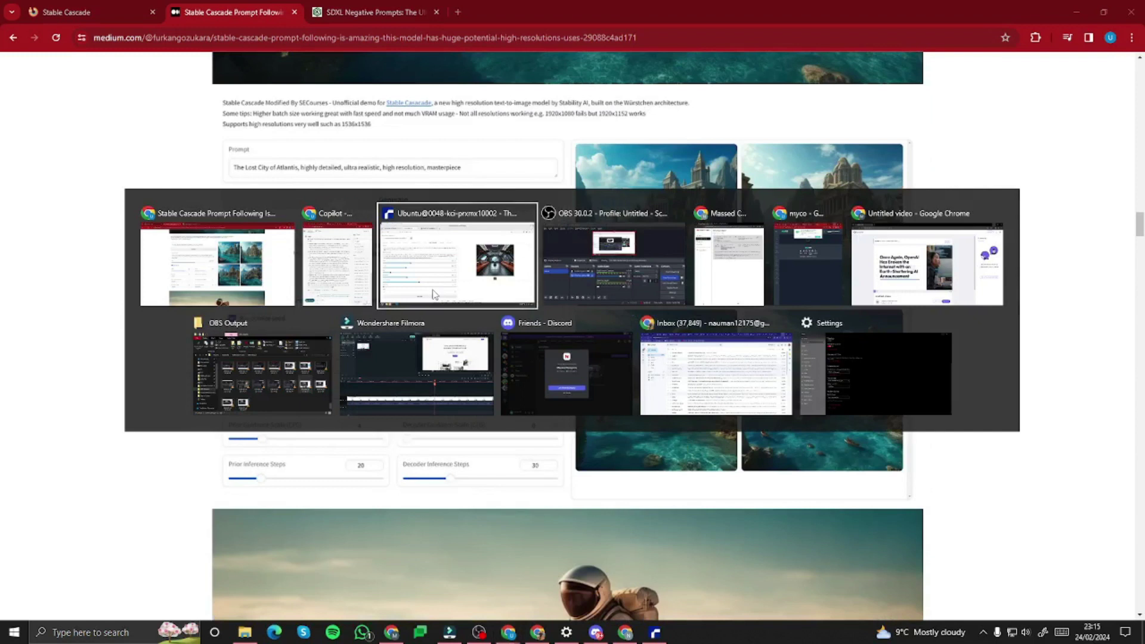
click(434, 294)
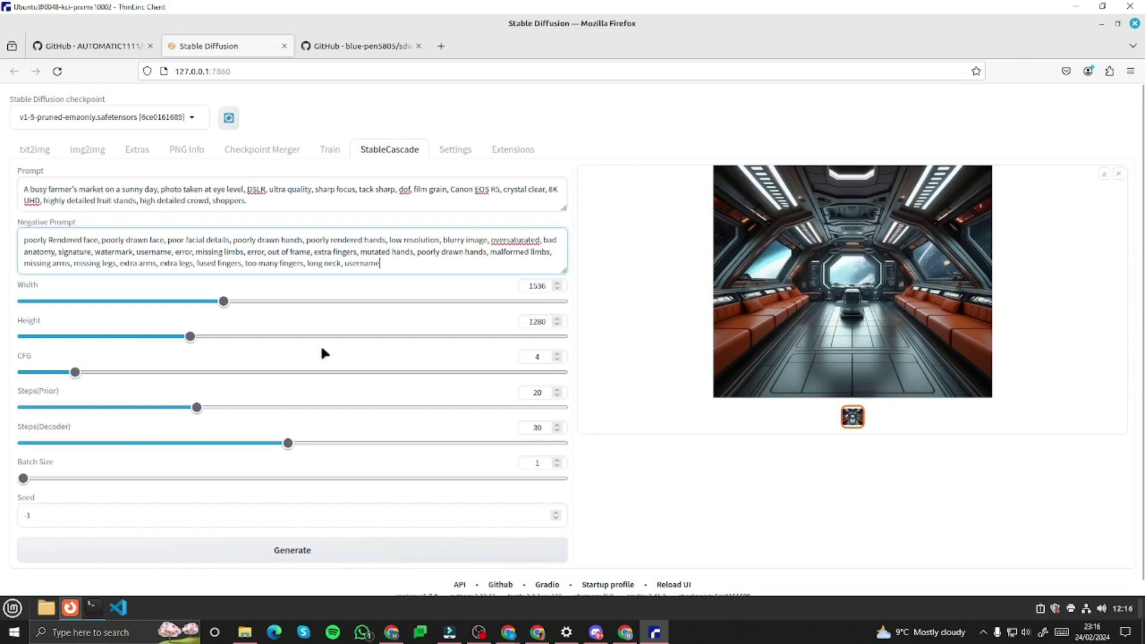
Step: Generate the farmer's market photo at 1536×1280, CFG 4, and inspect it full size
click(127, 200)
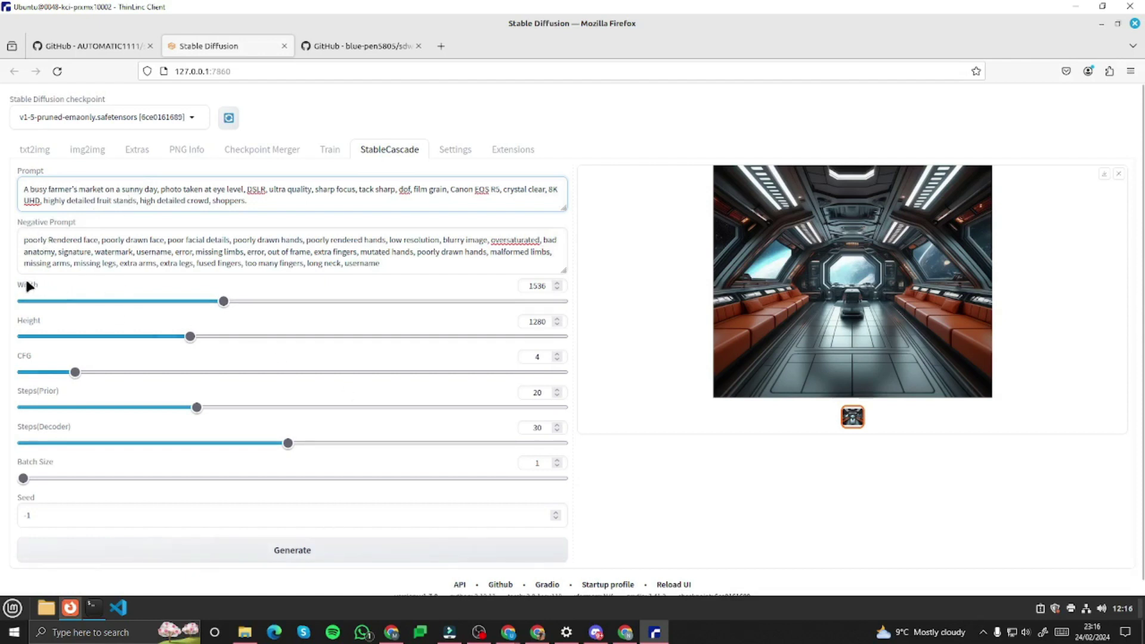
click(302, 555)
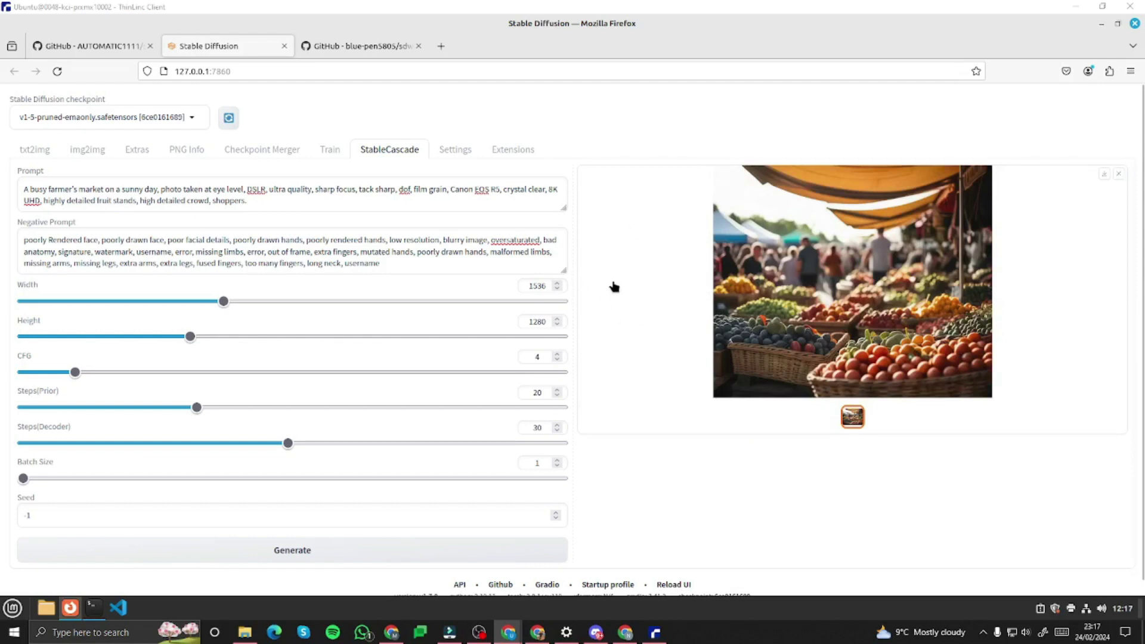
click(514, 251)
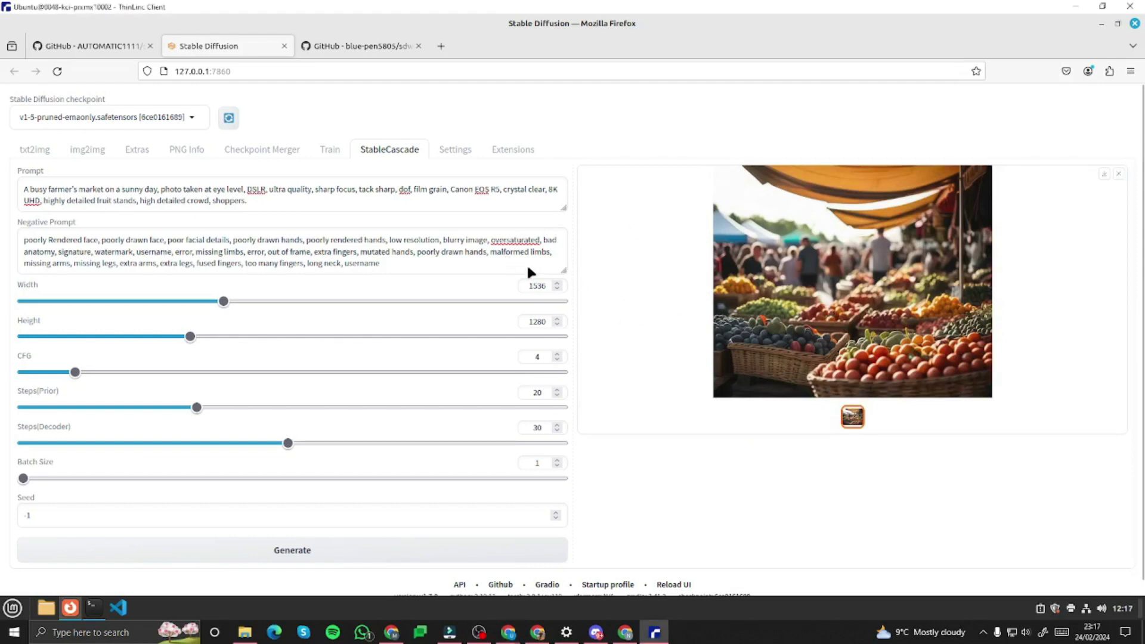
click(850, 412)
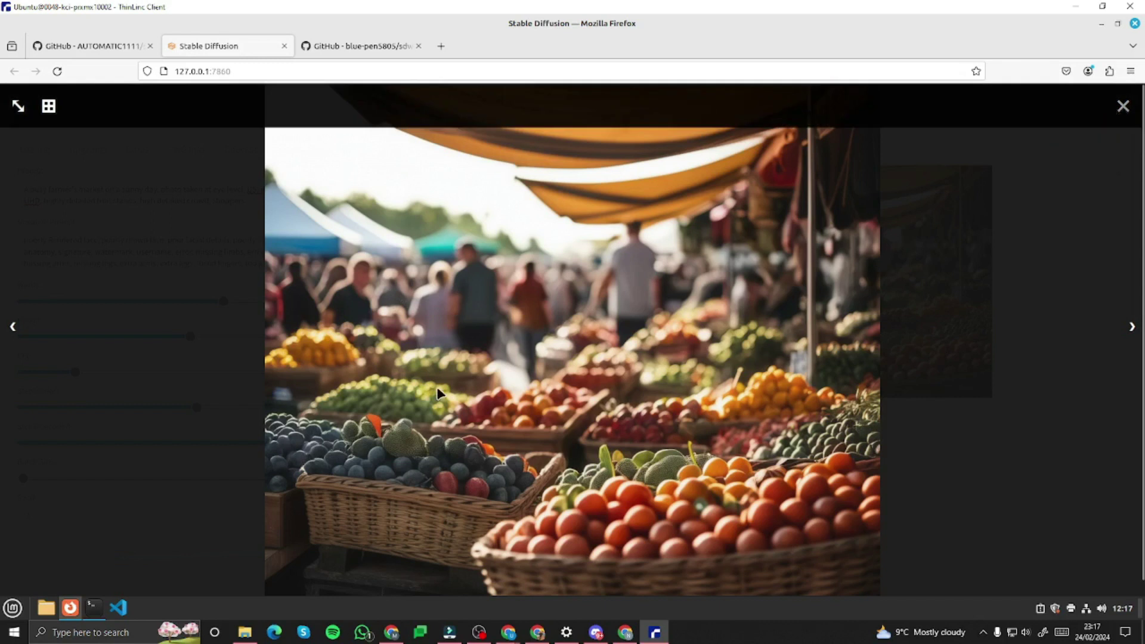
click(1120, 110)
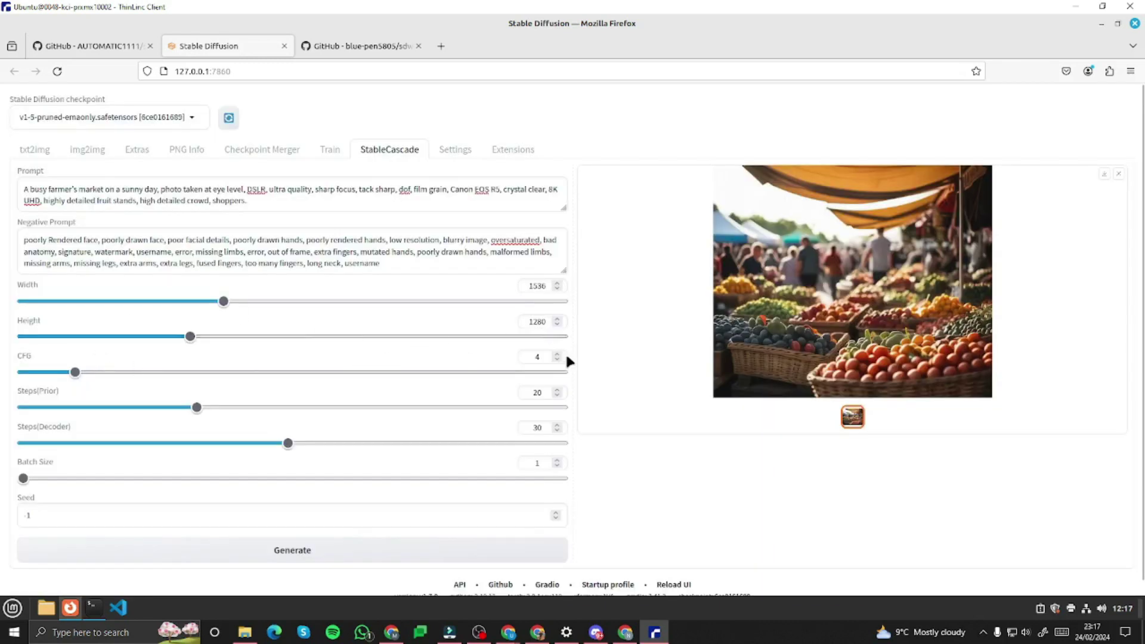
Step: Drop CFG from 4 to 2, regenerate the market photo, and view it full size
click(60, 373)
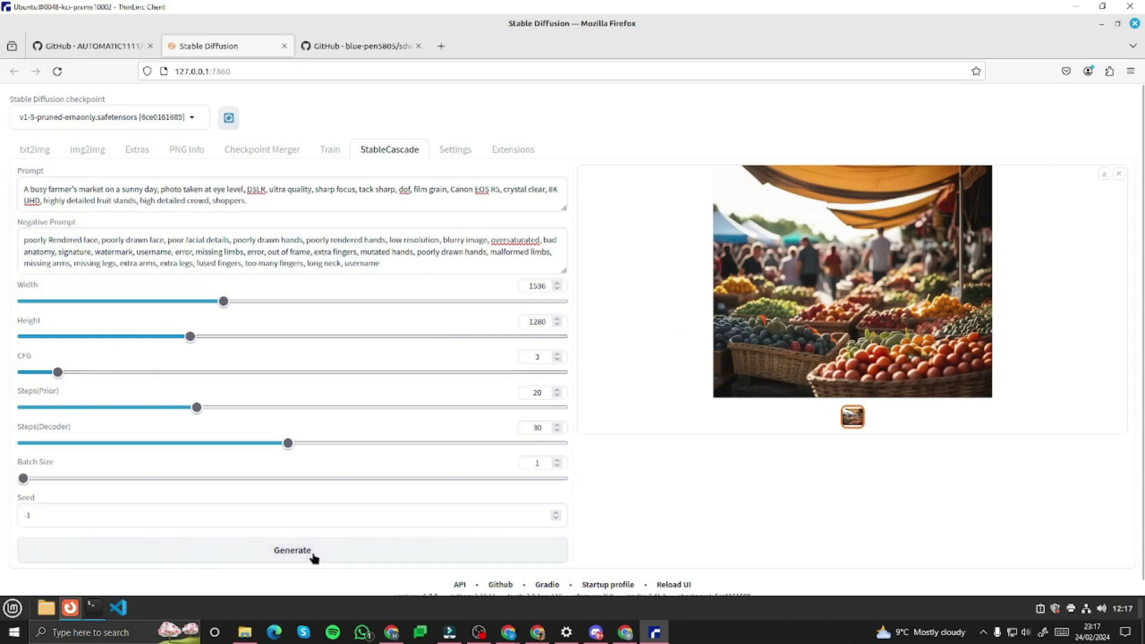
click(40, 372)
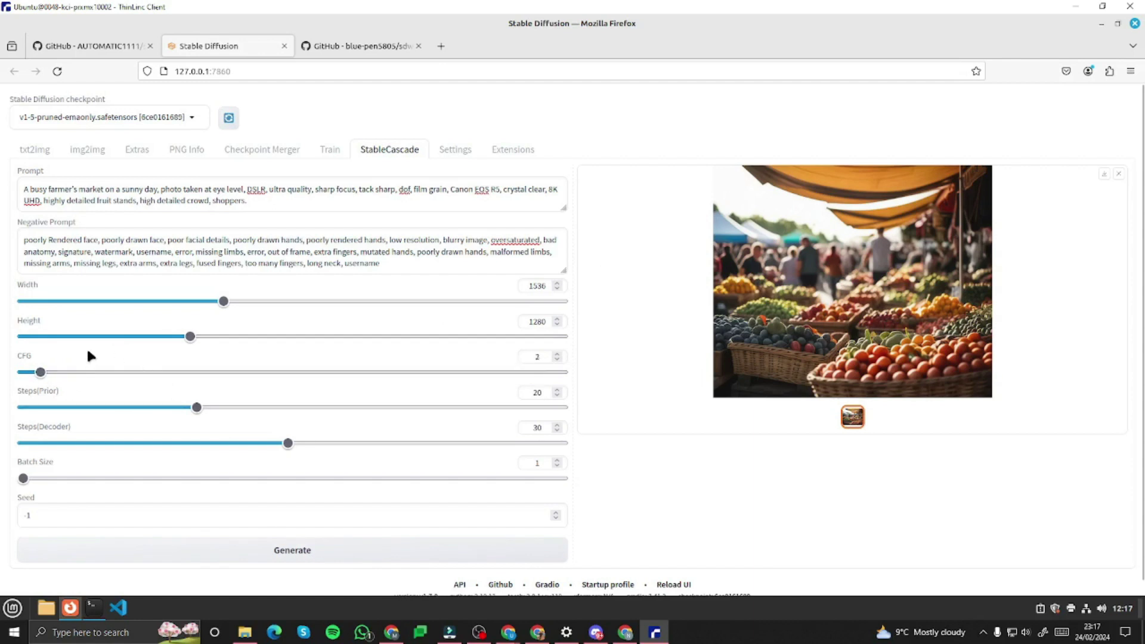
click(263, 551)
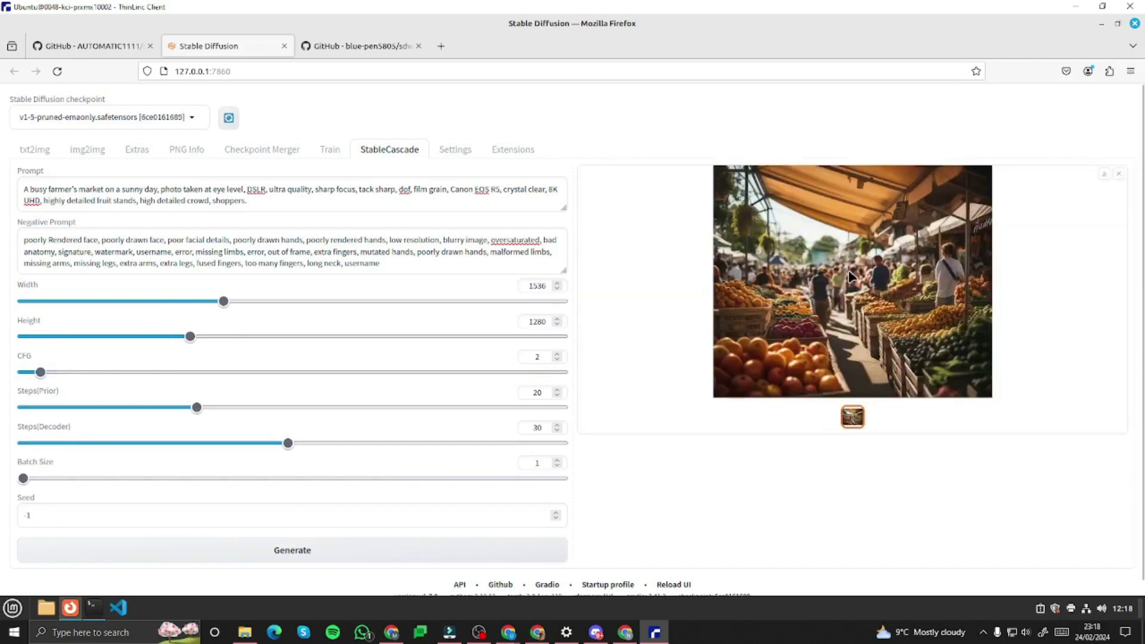
click(740, 301)
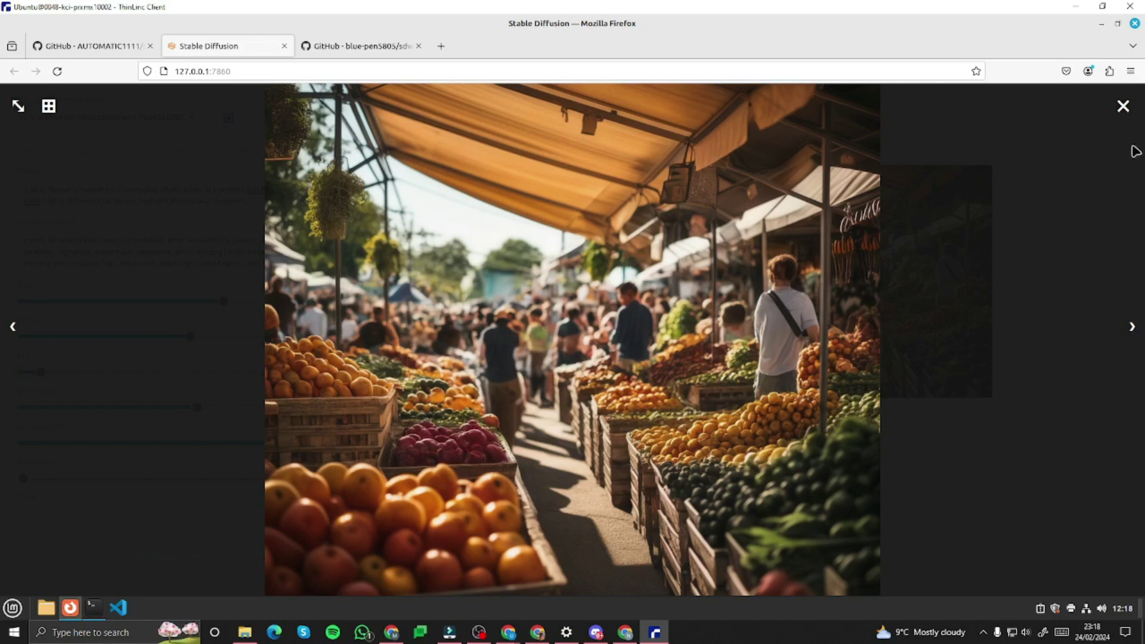
click(477, 391)
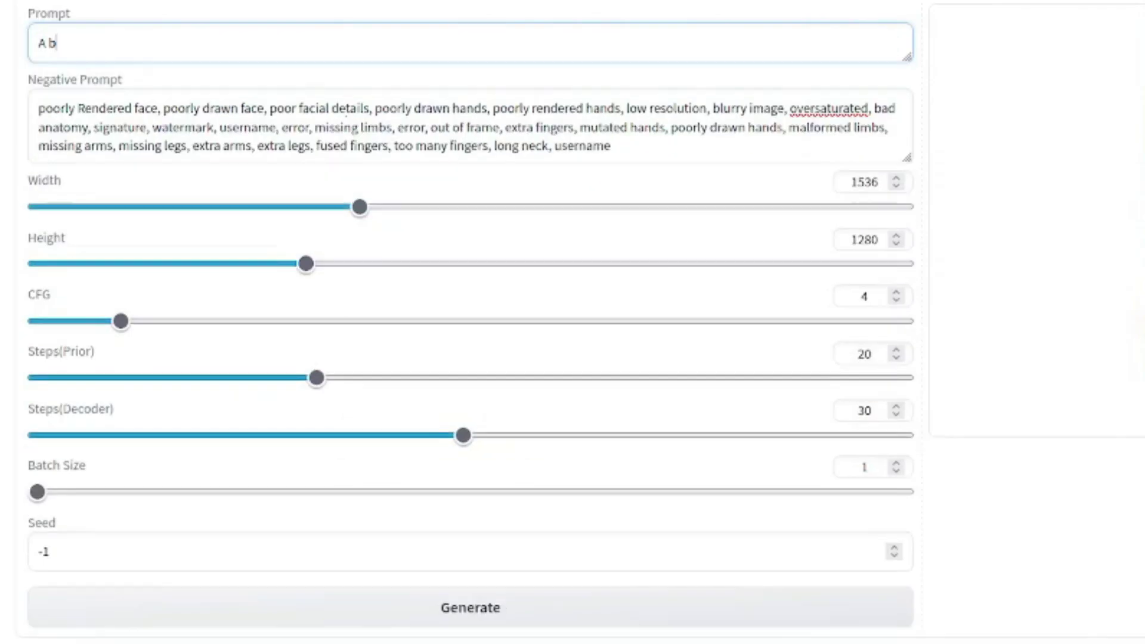
Step: Complete the prompt 'A boy wearing a hat holding a sign which says 'Smile'', generate, and enlarge it
text(oy wearing a)
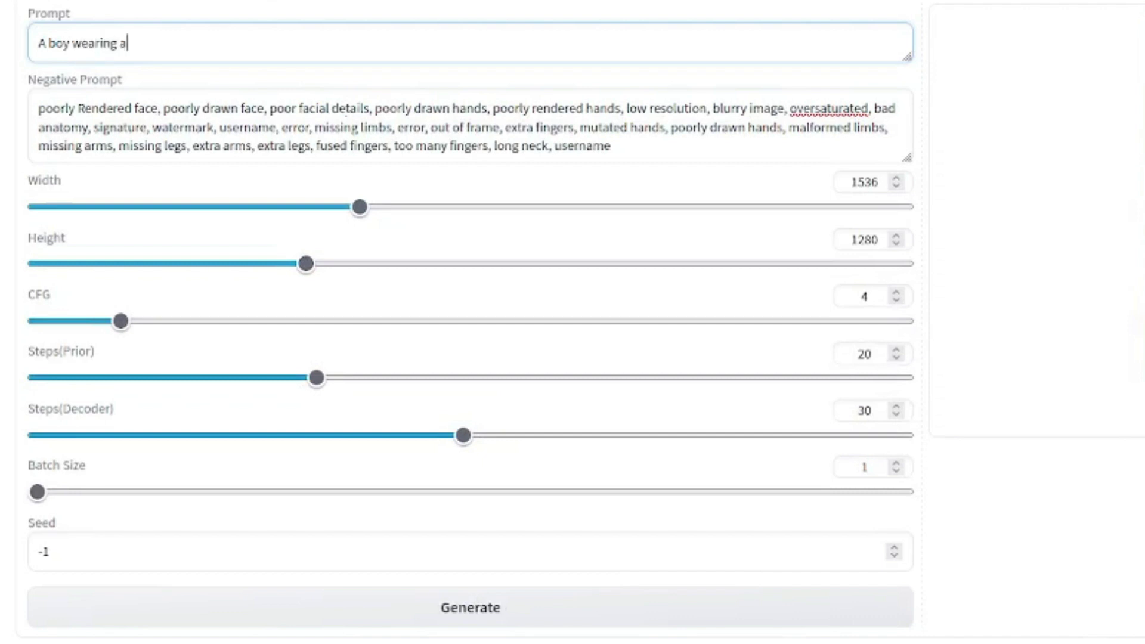
text( hat holding)
text(gn)
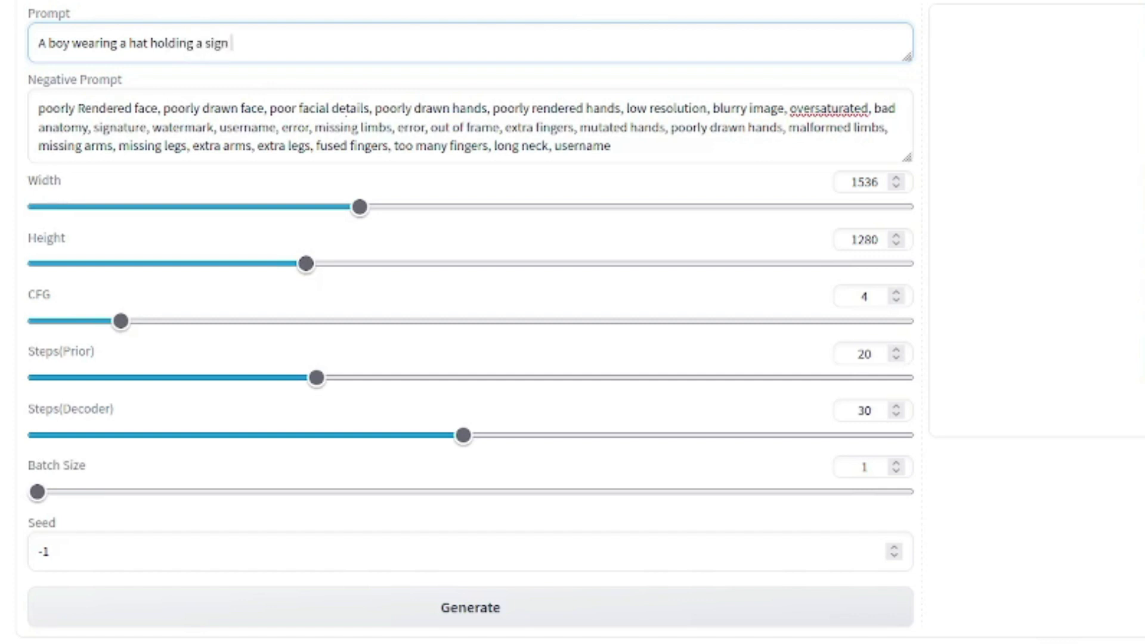
text(which says 'Smile')
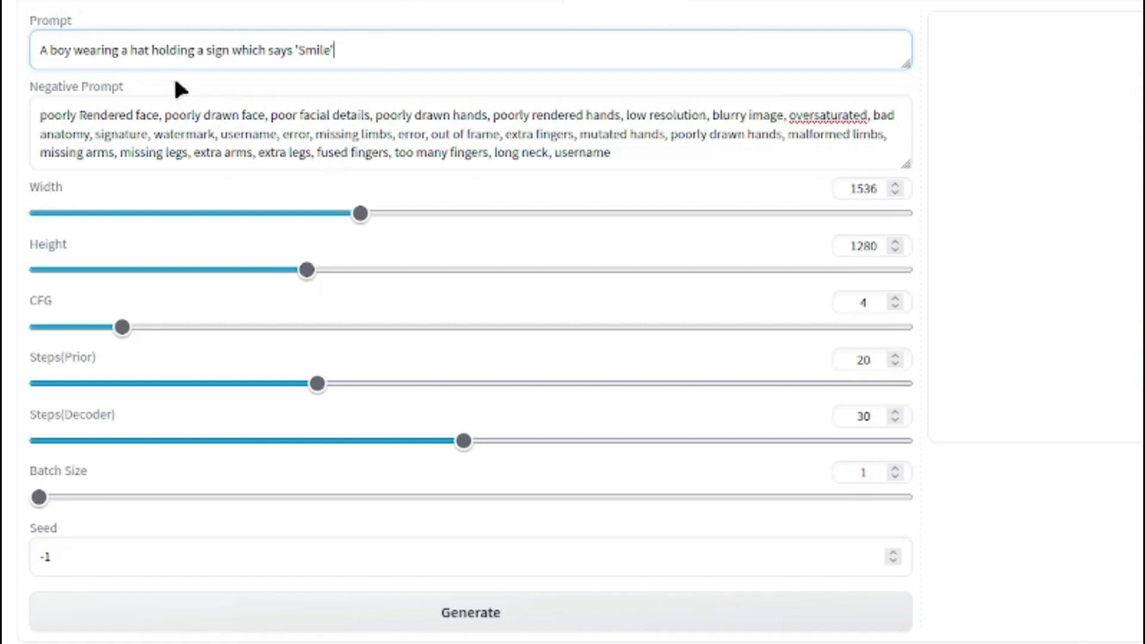
click(563, 624)
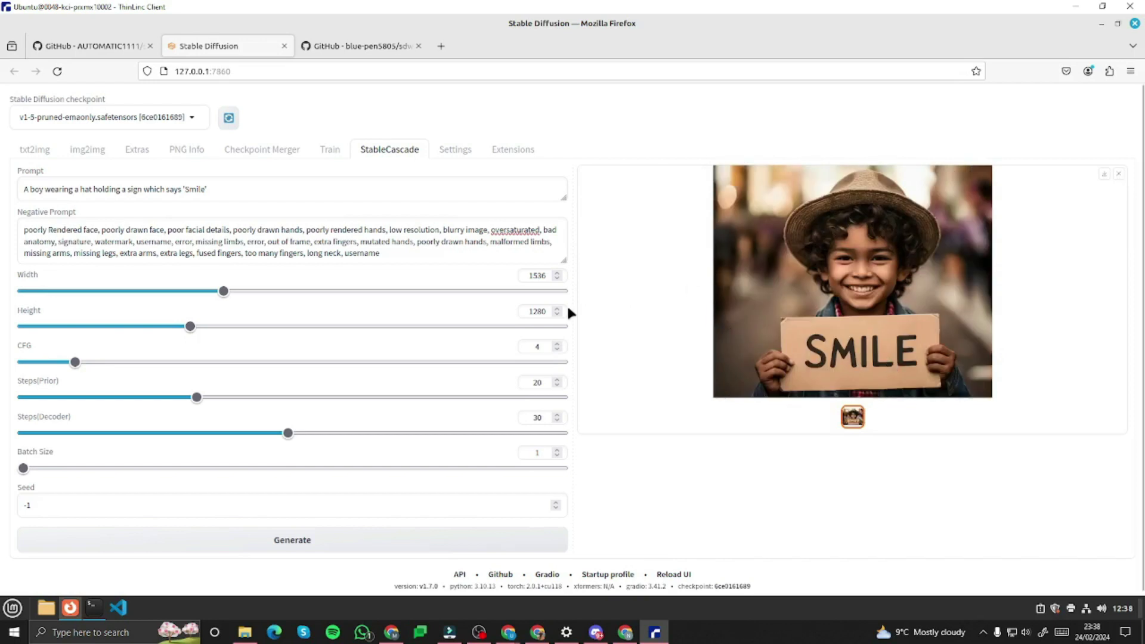
click(725, 316)
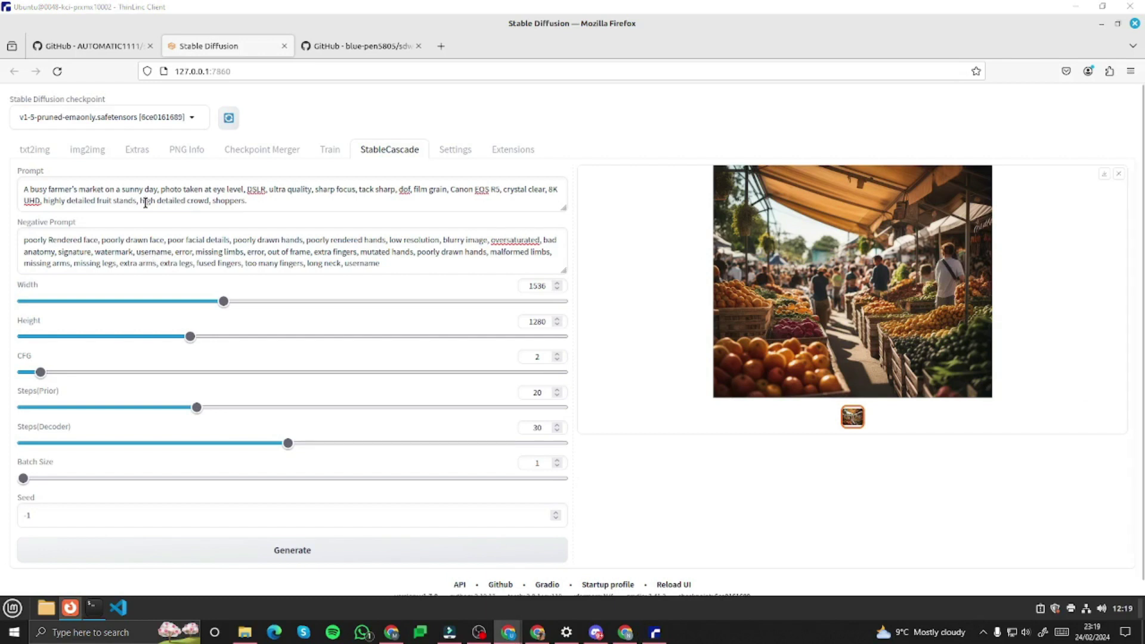
Step: Overwrite the market prompt with the pasted bustling airport terminal prompt
click(203, 199)
key(ctrl+a)
text(A bustling airport terminal, photo taken during peak hours, DSLR, ultra quality, sharp focus, tack sharp, dof, film grain, Leica SL2, crystal clear, 8K UHD, highly detailed passengers, high detailed terminal architecture, travelers.)
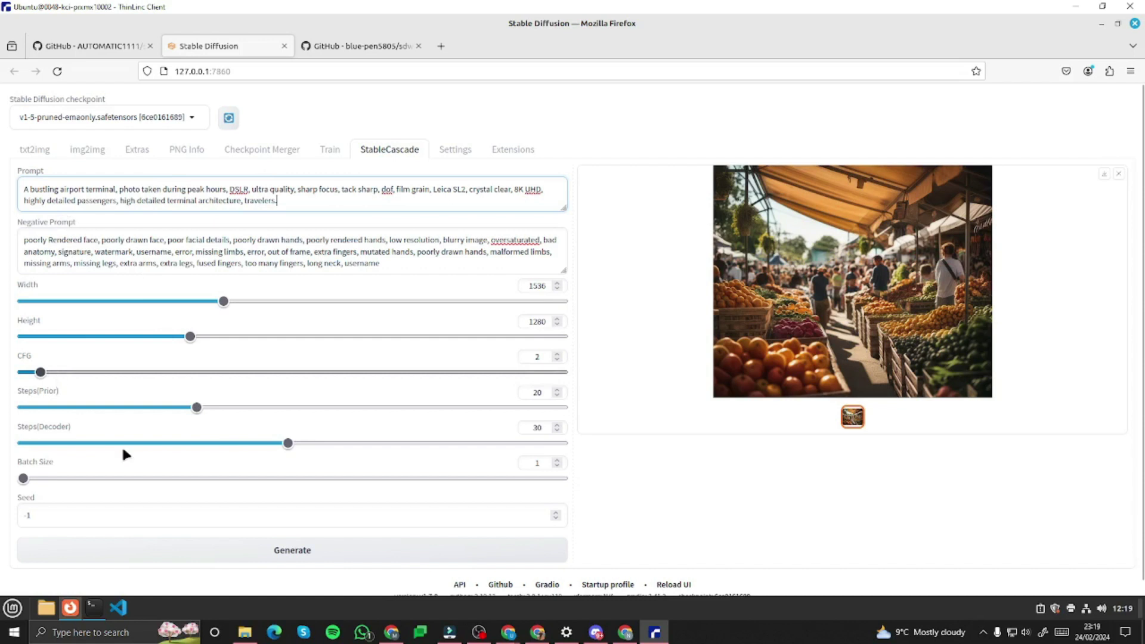
Step: Set Batch Size to 2 and generate two airport terminal photos
click(557, 461)
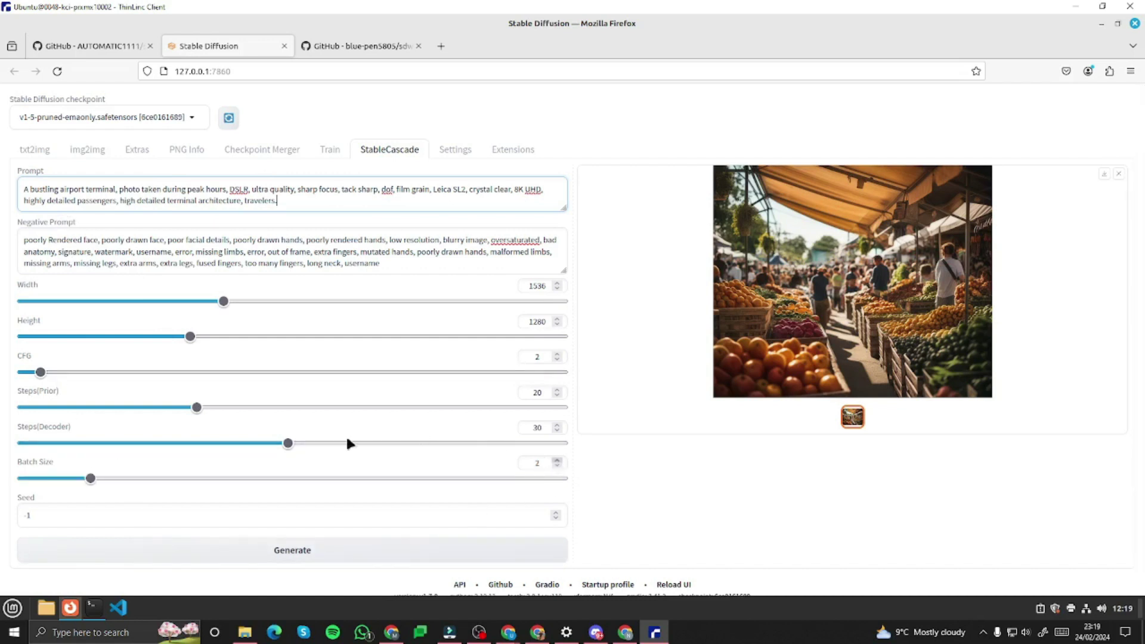
click(278, 558)
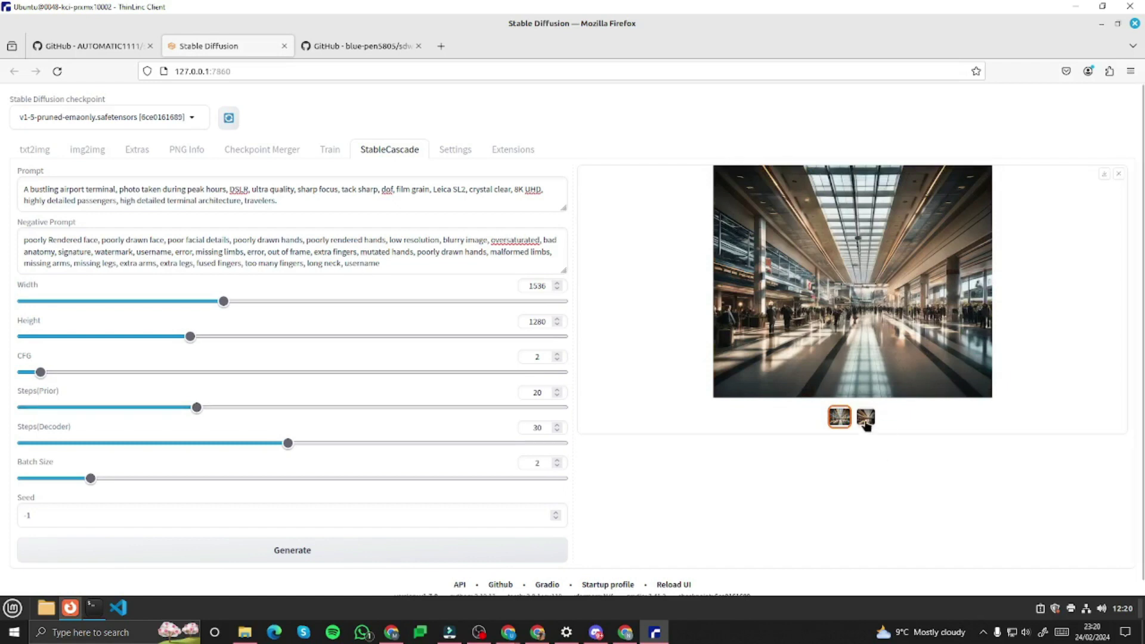
click(752, 387)
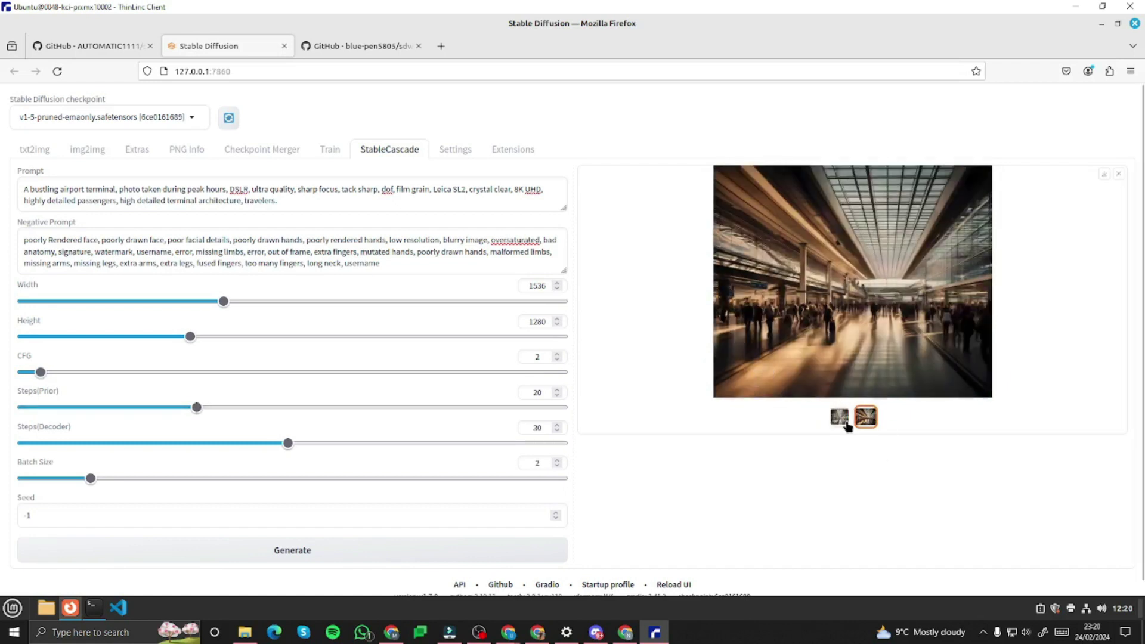
Step: View both airport terminal photos full size in the lightbox
click(837, 328)
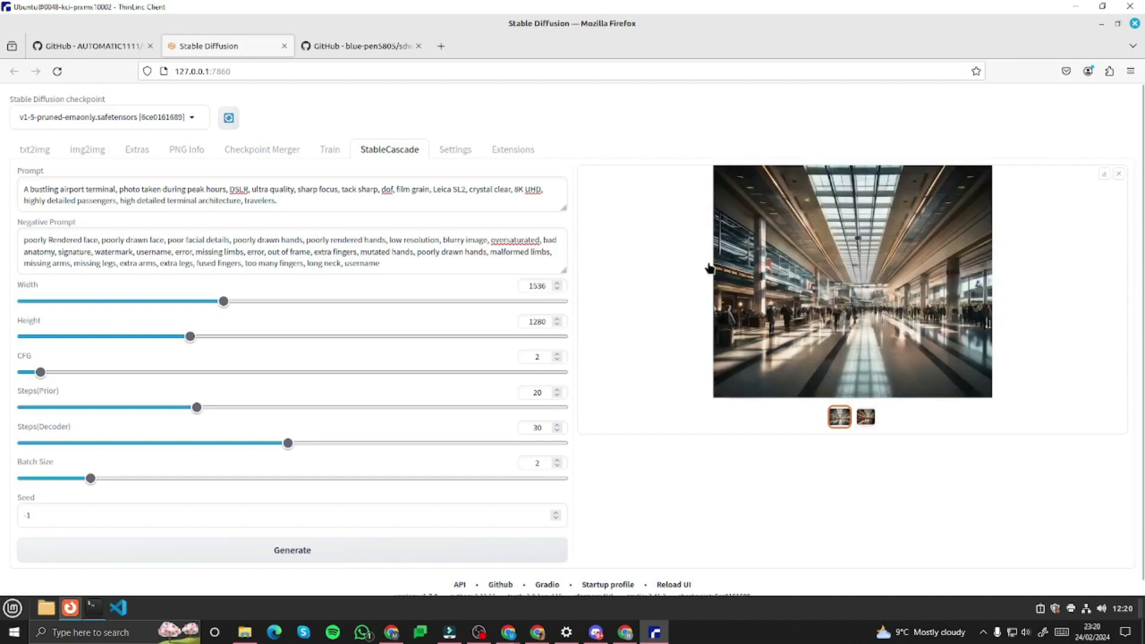
click(671, 355)
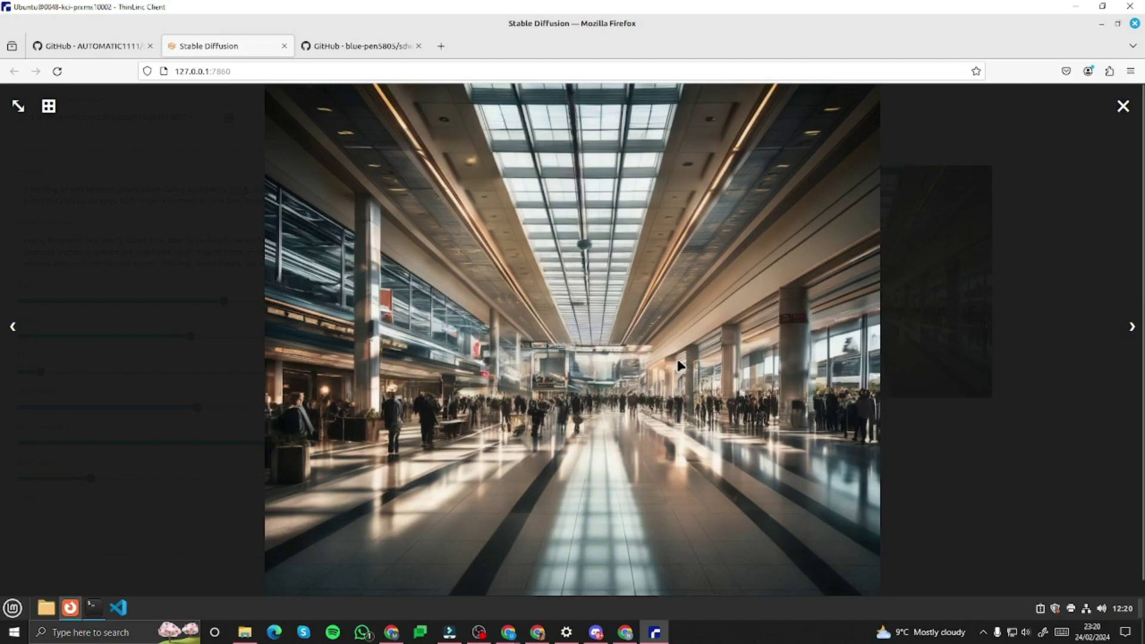
click(1130, 329)
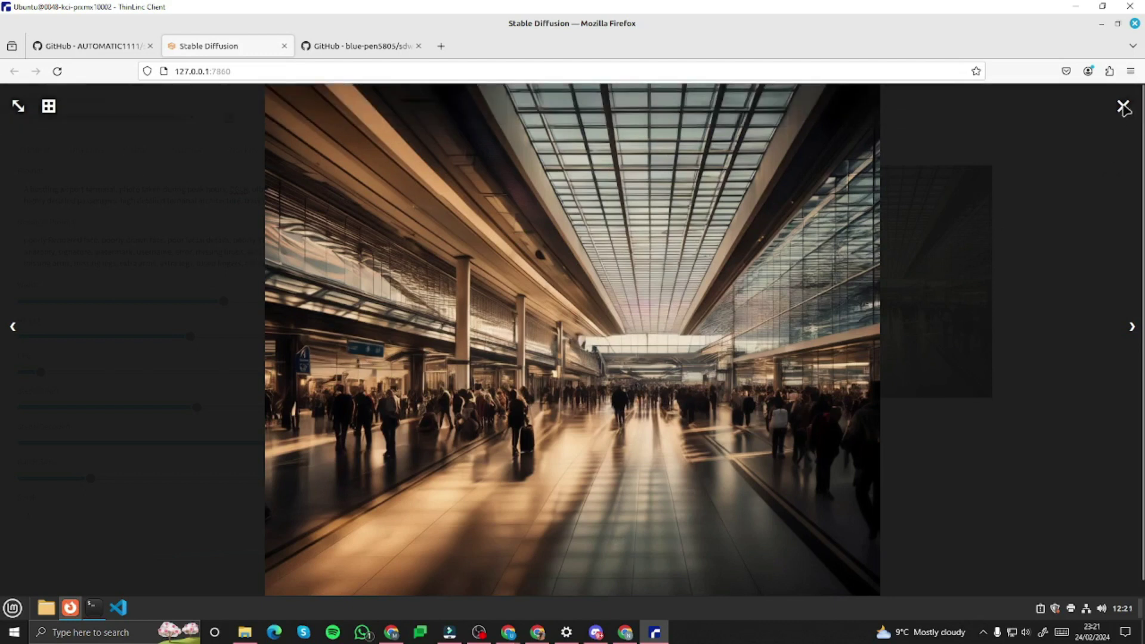
click(1124, 106)
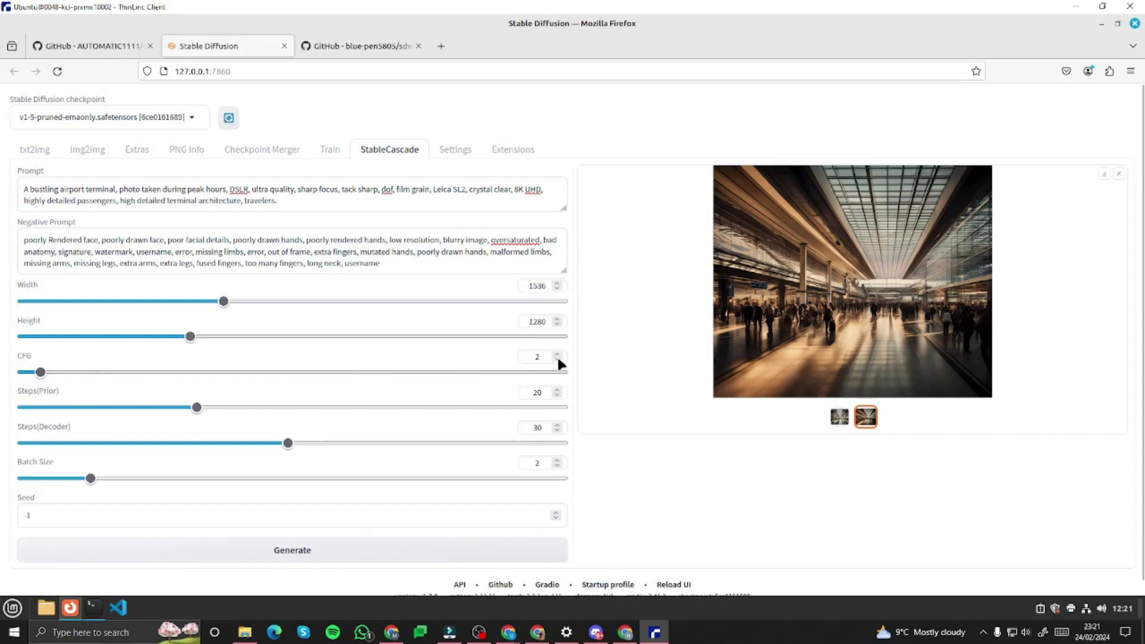
Step: Raise CFG from 2 to 3 and regenerate the airport photos with Ctrl+Enter
drag(40, 372, 58, 373)
key(ctrl+Return)
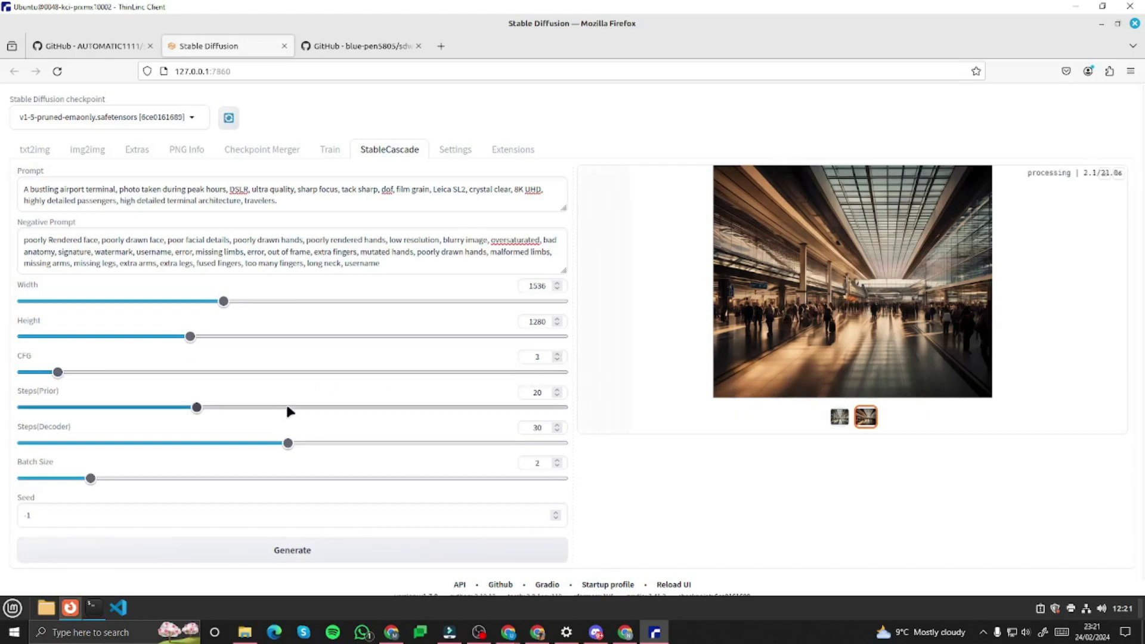
click(726, 367)
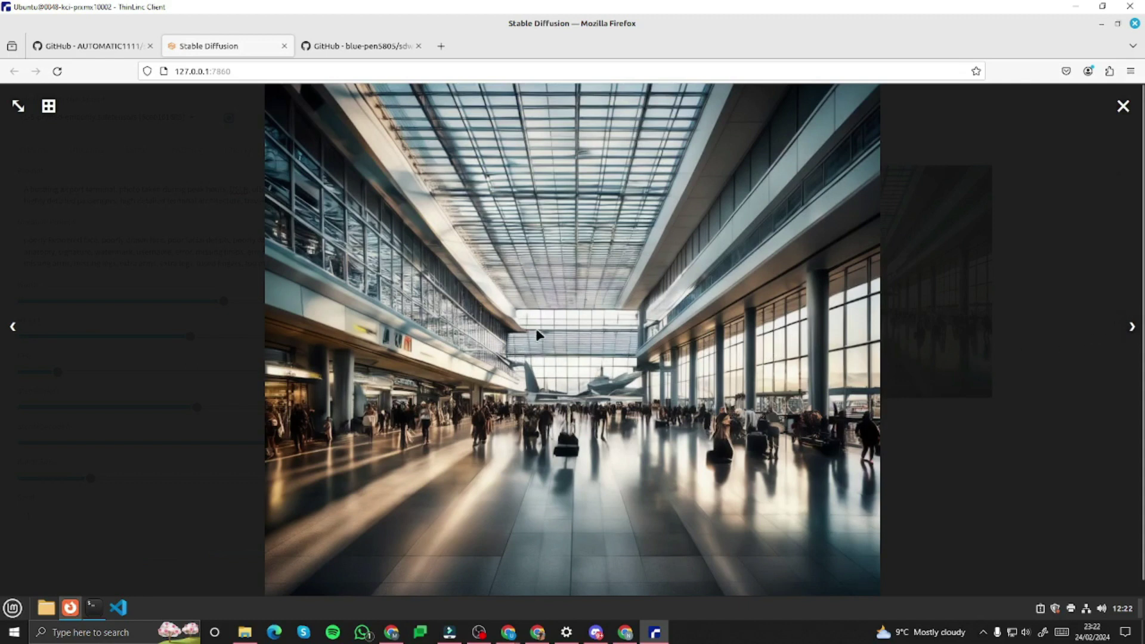
Step: Show the second new airport photo full size
click(1123, 106)
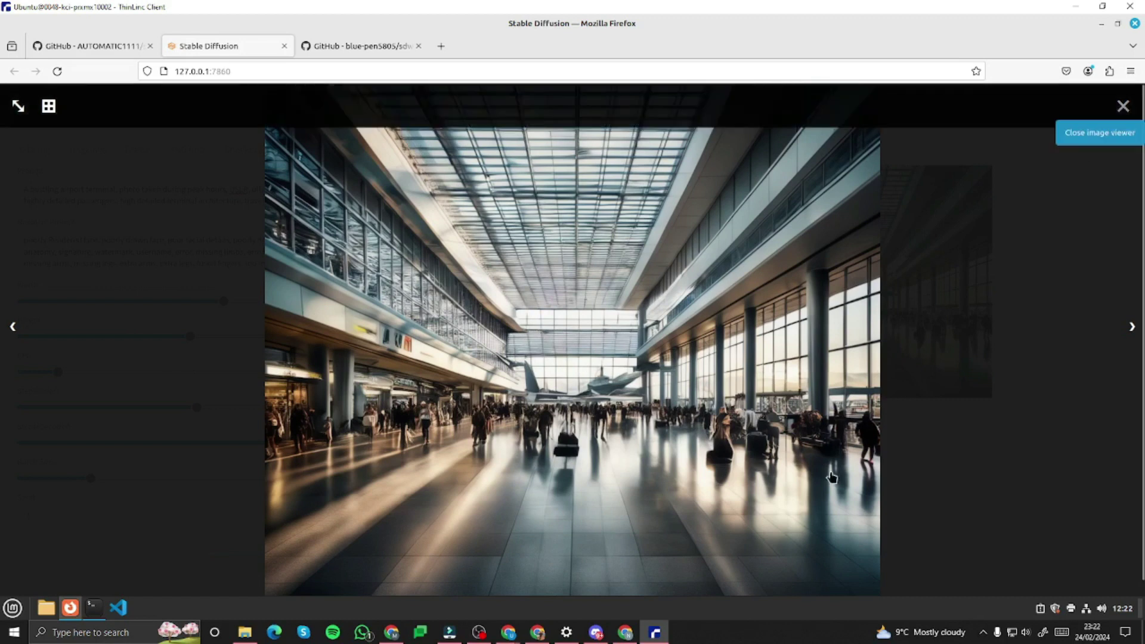
click(866, 418)
click(731, 283)
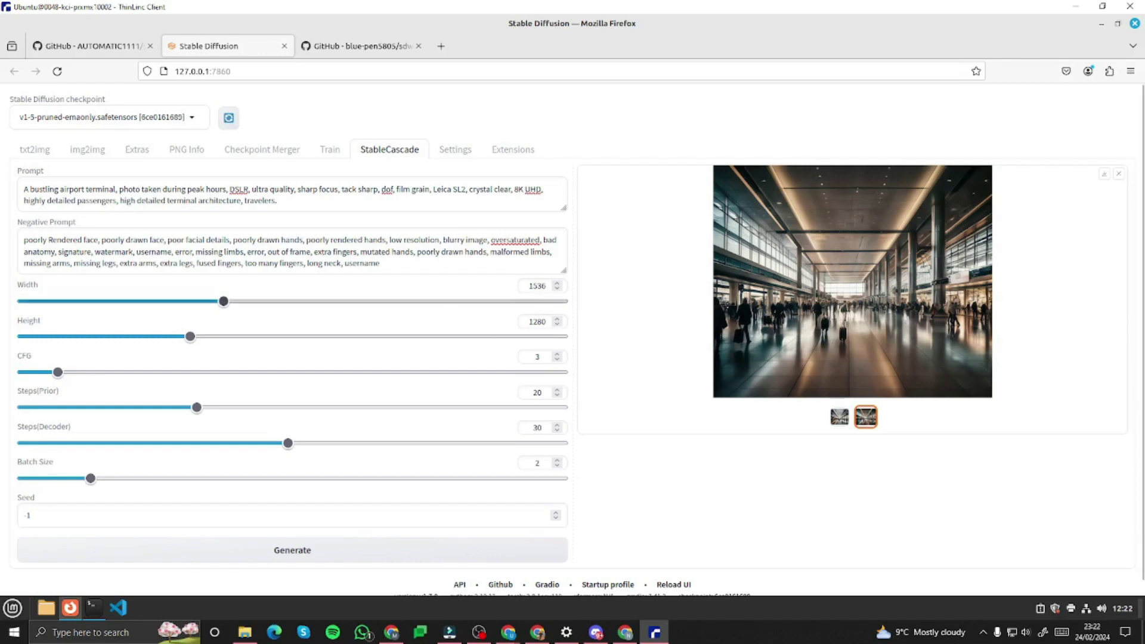
Step: Replace the airport prompt with the young girl playing violin prompt
click(93, 196)
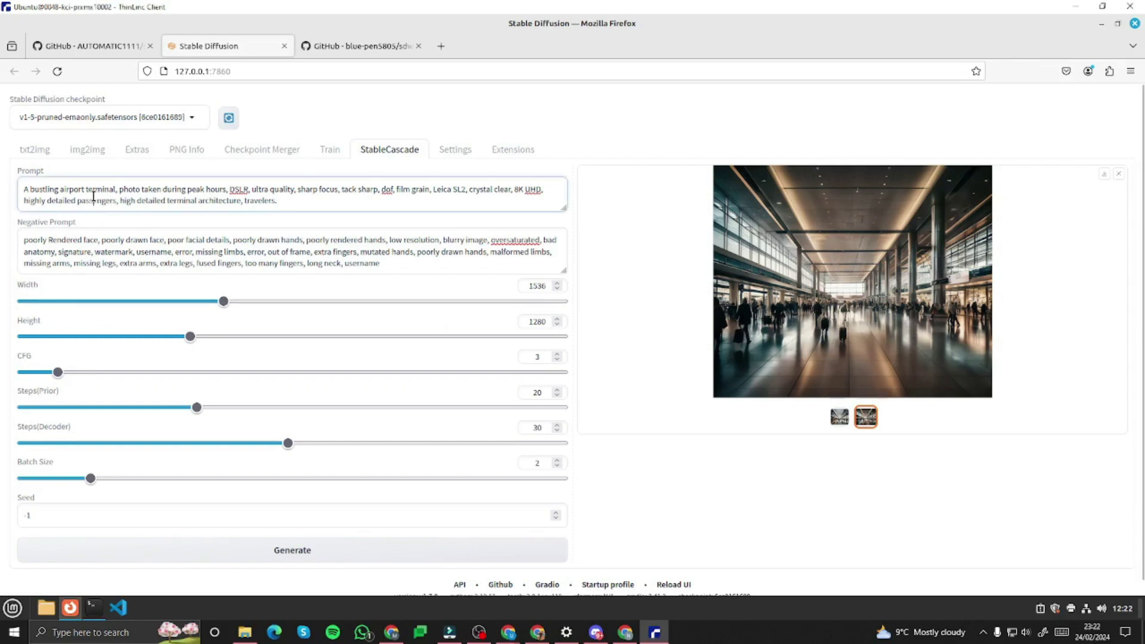
double_click(93, 197)
key(ctrl+a)
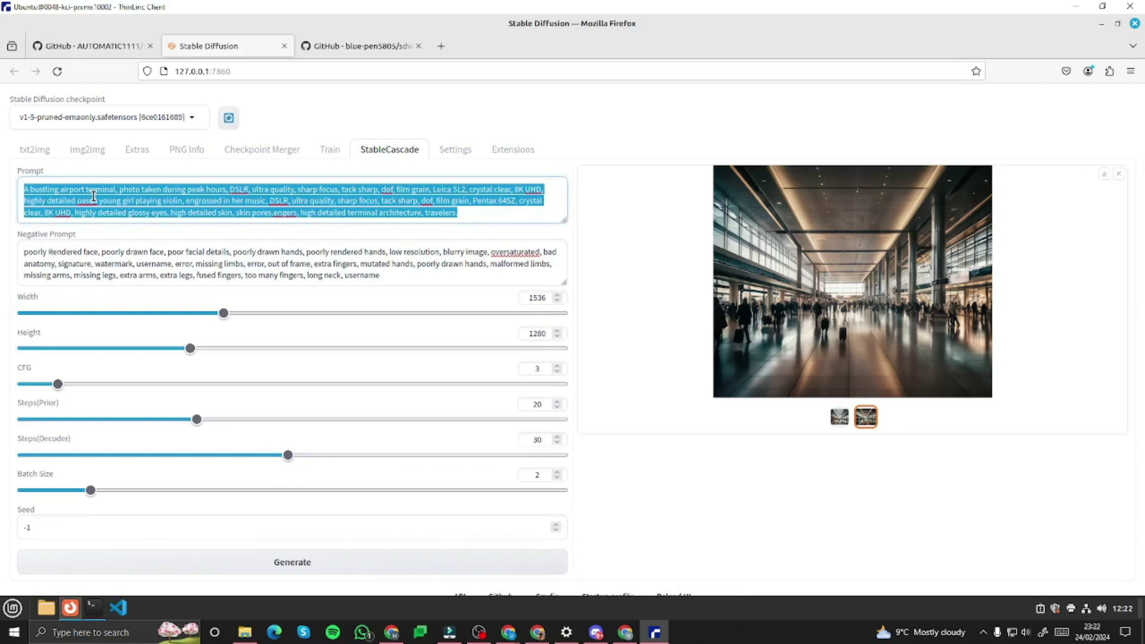
text(A young girl playing violin, engrossed in her music, DSLR, ultra quality, sharp focus, tack sharp, dof, film grain, Pentax 645Z, crystal clear, 8K UHD, highly detailed glossy eyes, high detailed skin, skin pores.)
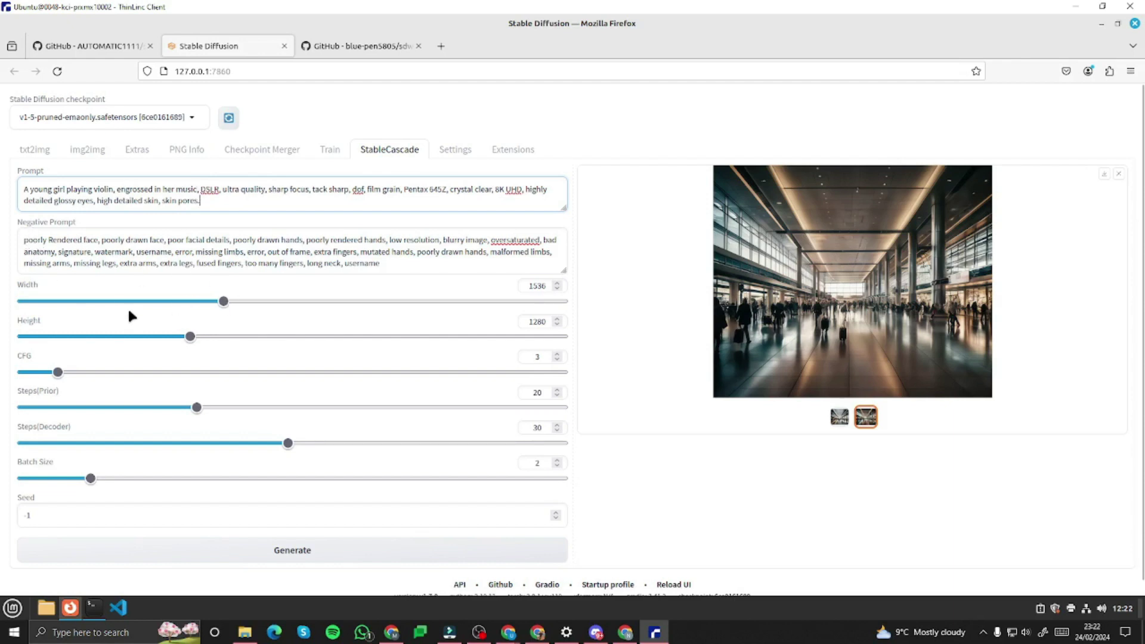
Step: Raise CFG to 4 and generate the violin girl images
click(67, 371)
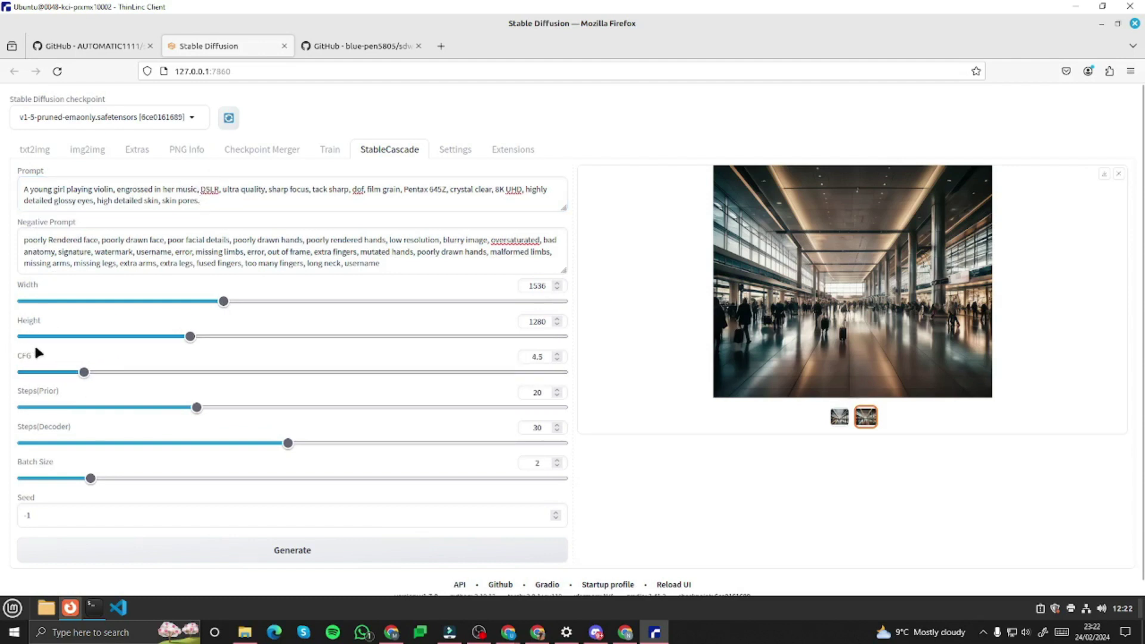
click(75, 372)
click(314, 553)
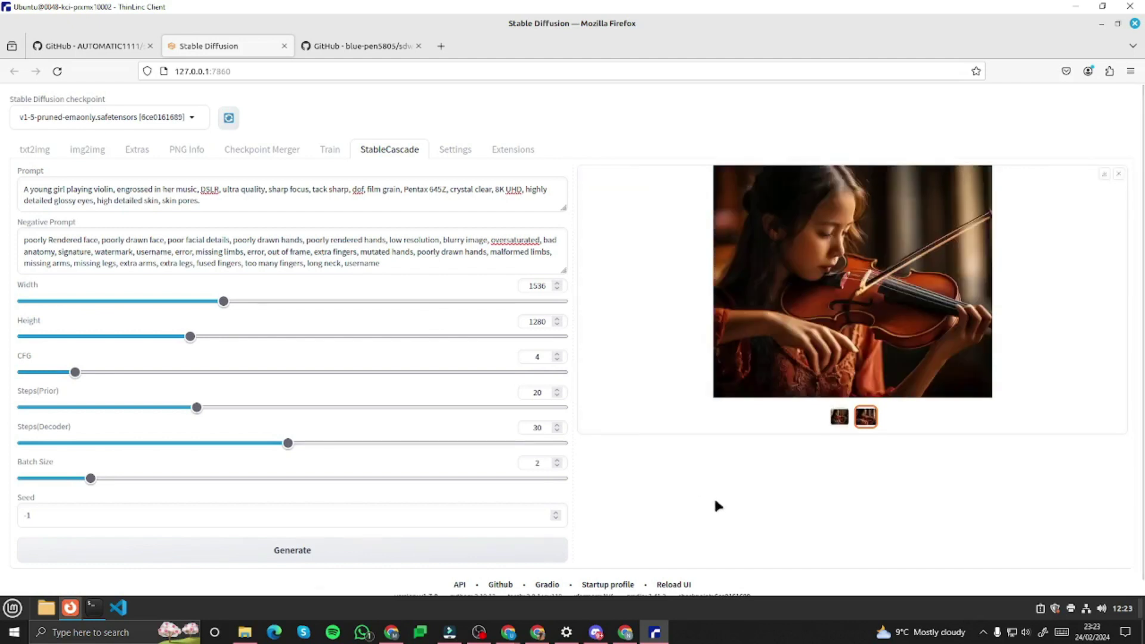
Step: View both violin girl images full-screen
click(839, 417)
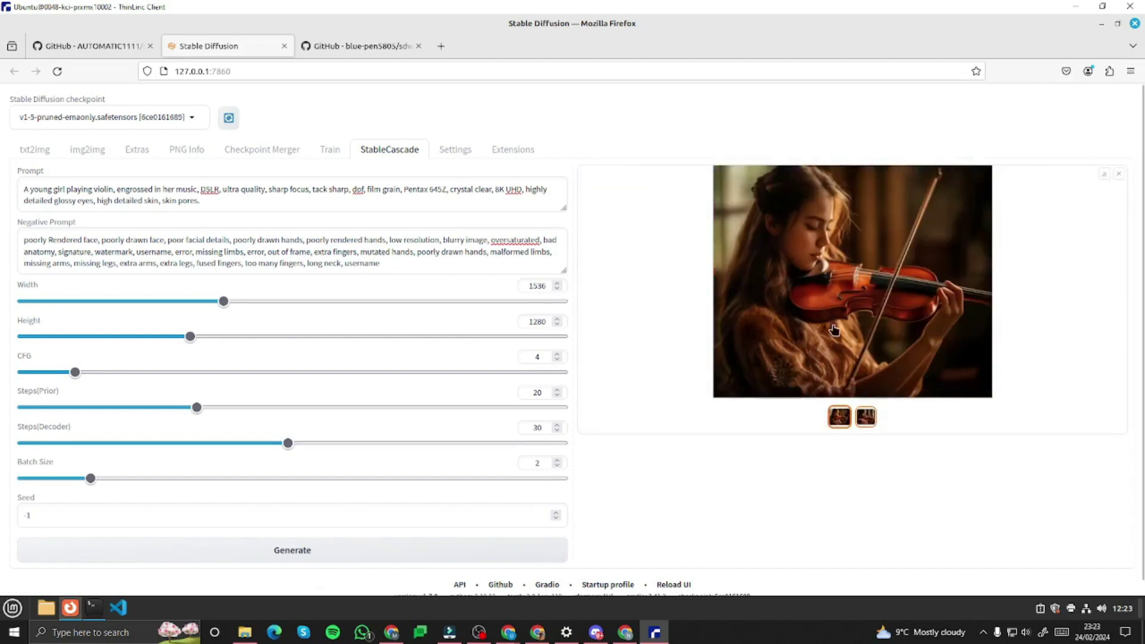
click(832, 260)
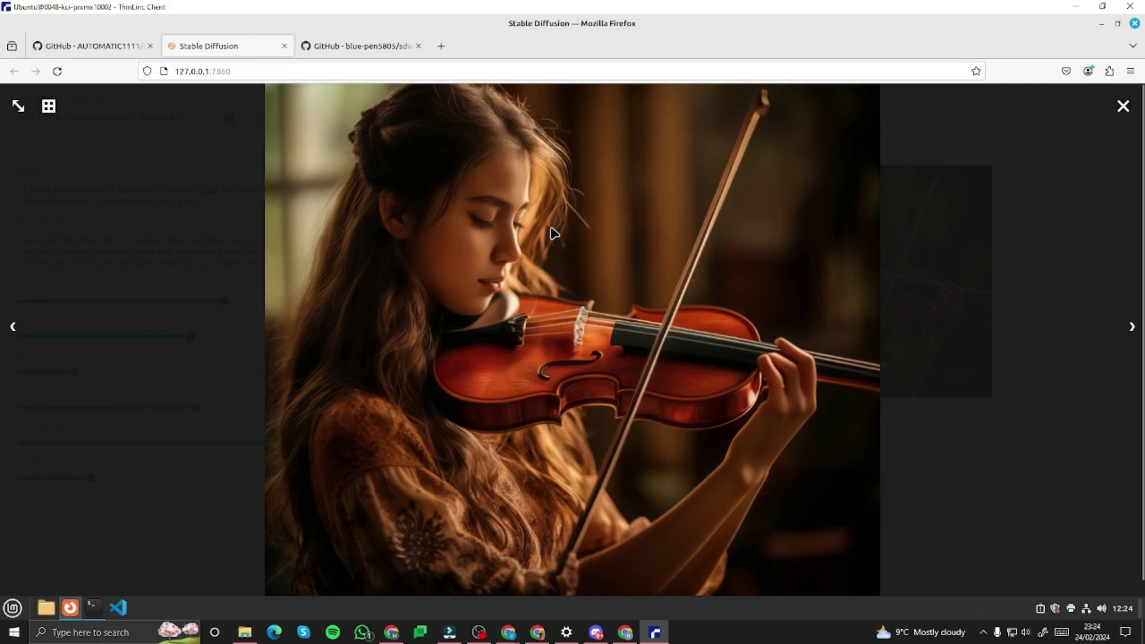
click(1123, 108)
click(866, 417)
click(636, 264)
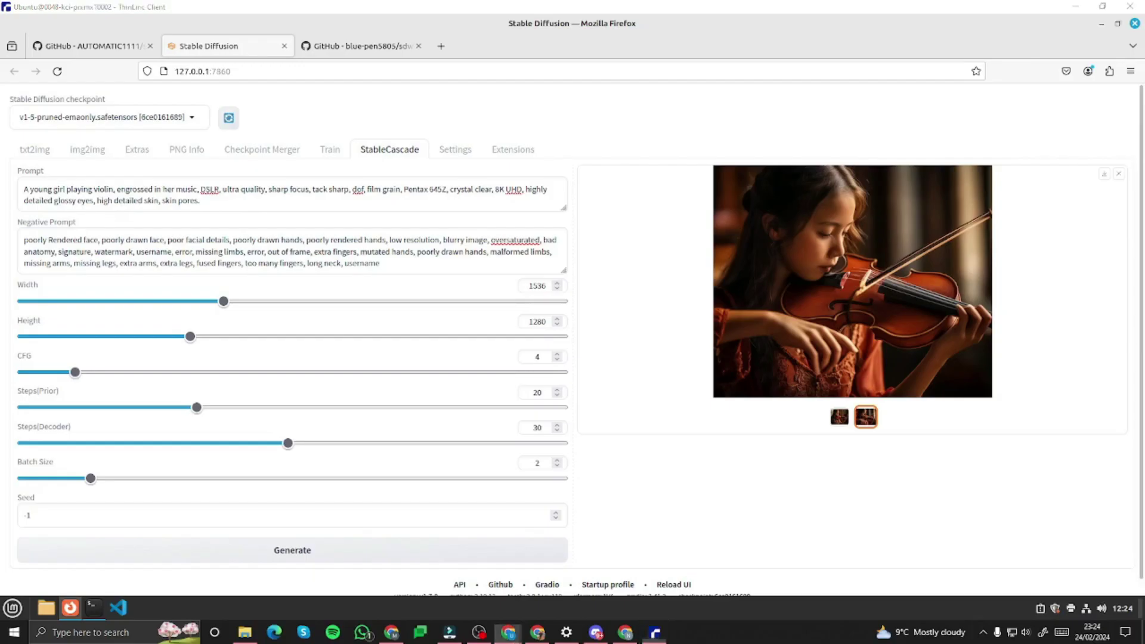
Step: Paste the starry-night desert prompt over the violin prompt and generate
triple_click(97, 199)
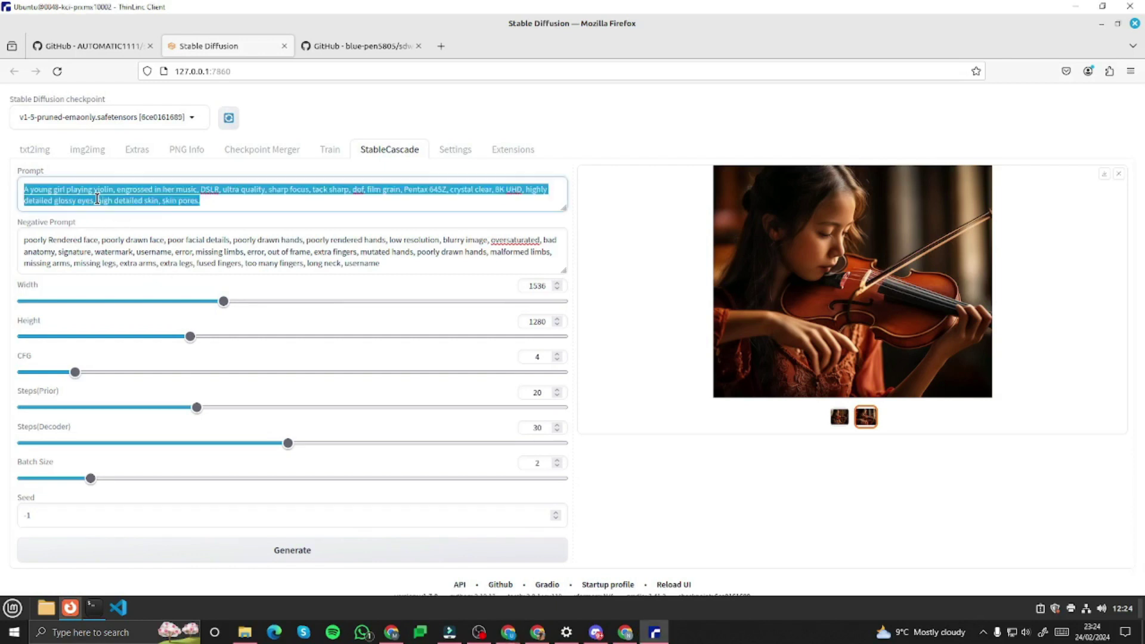
text(A stunning view of a desert under the starry night sky, DSLR, ultra quality, sharp focus, tack sharp, dof, film grain, Nikon D6, crystal clear, 8K UHD, highly detailed stars, high detailed sand dunes, desert.)
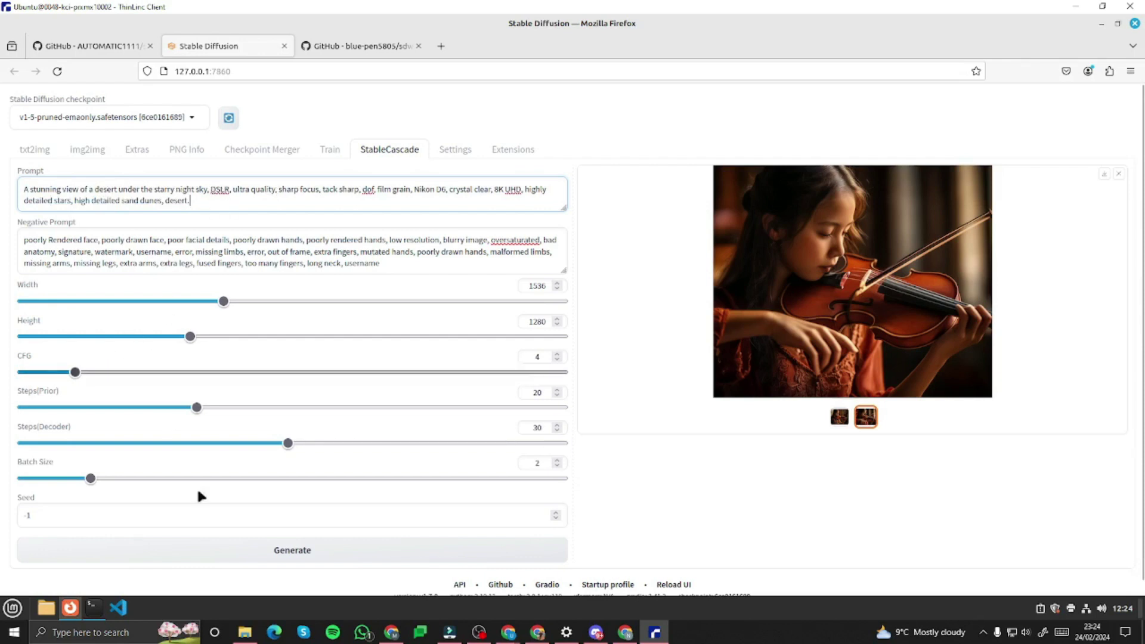
click(301, 549)
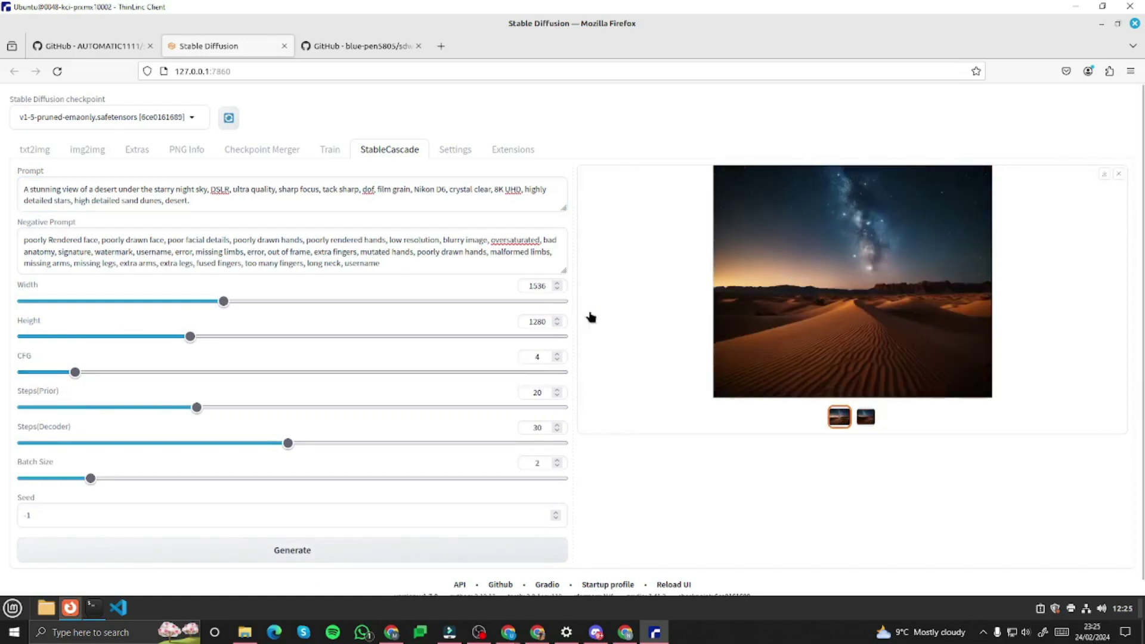
Step: View both desert Milky Way images full-screen
click(822, 293)
click(867, 416)
click(832, 301)
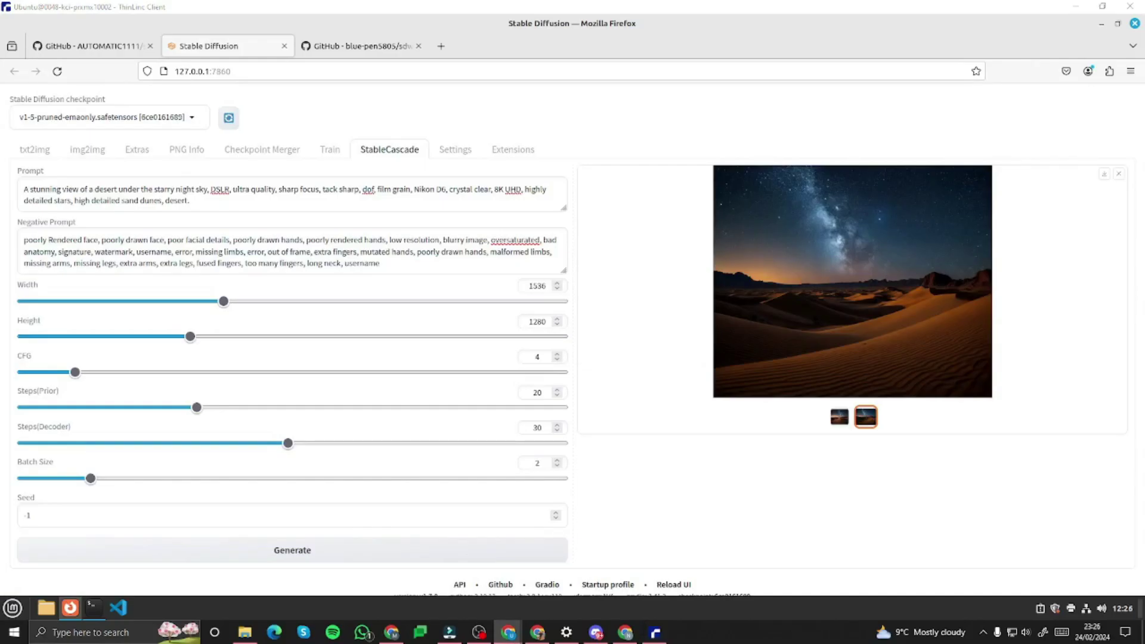
Step: Replace the prompt with the moated medieval castle description and generate with Ctrl+Enter
click(113, 200)
key(ctrl+a)
click(118, 201)
text(A 3D render of a medieval castle surrounded by a moat, ultra quality, sharp focus, tack sharp, dof, film grain, rendered with 3ds Max, crystal clear, 8K UHD, highly detailed stone textures, high detailed water reflections, castle.)
key(ctrl+a)
text(A 3D render of a medieval castle surrounded by a moat, ultra quality, sharp focus, tack sharp, dof, film grain, rendered with 3ds Max, crystal clear, 8K UHD, highly detailed stone textures, high detailed water reflections, castle.)
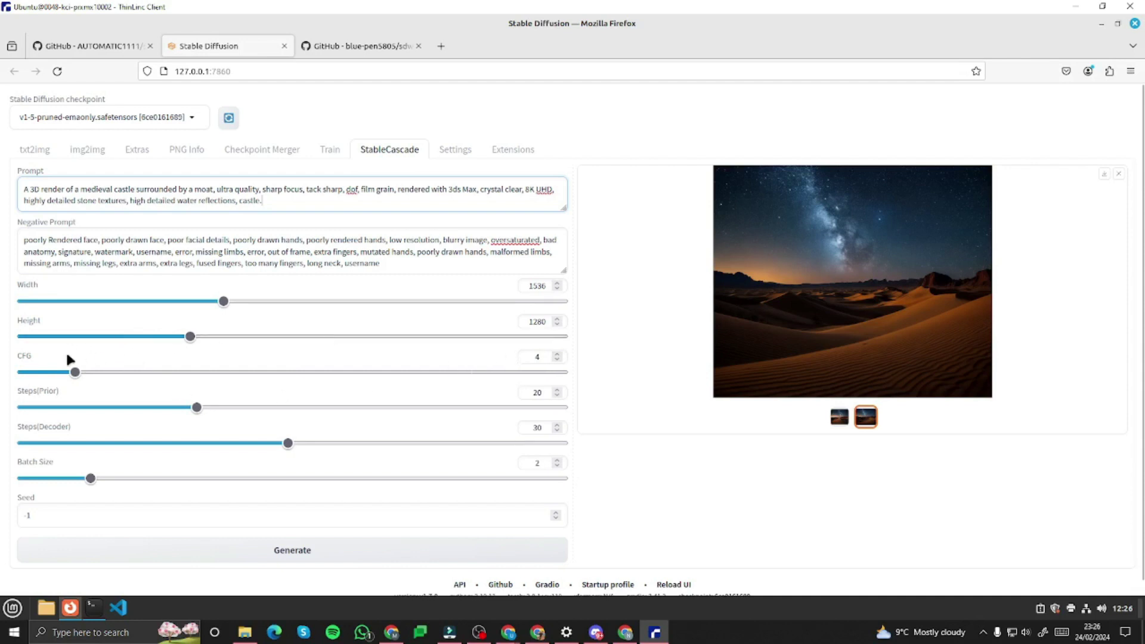
key(ctrl+Return)
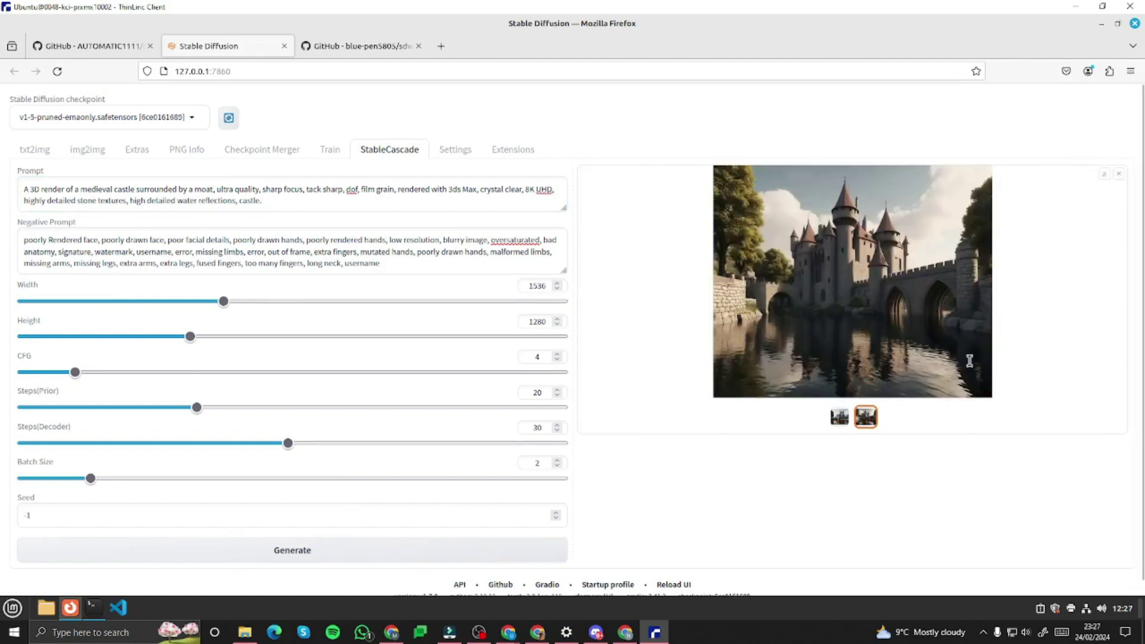
Step: View the castle 3D renders full-screen
click(840, 417)
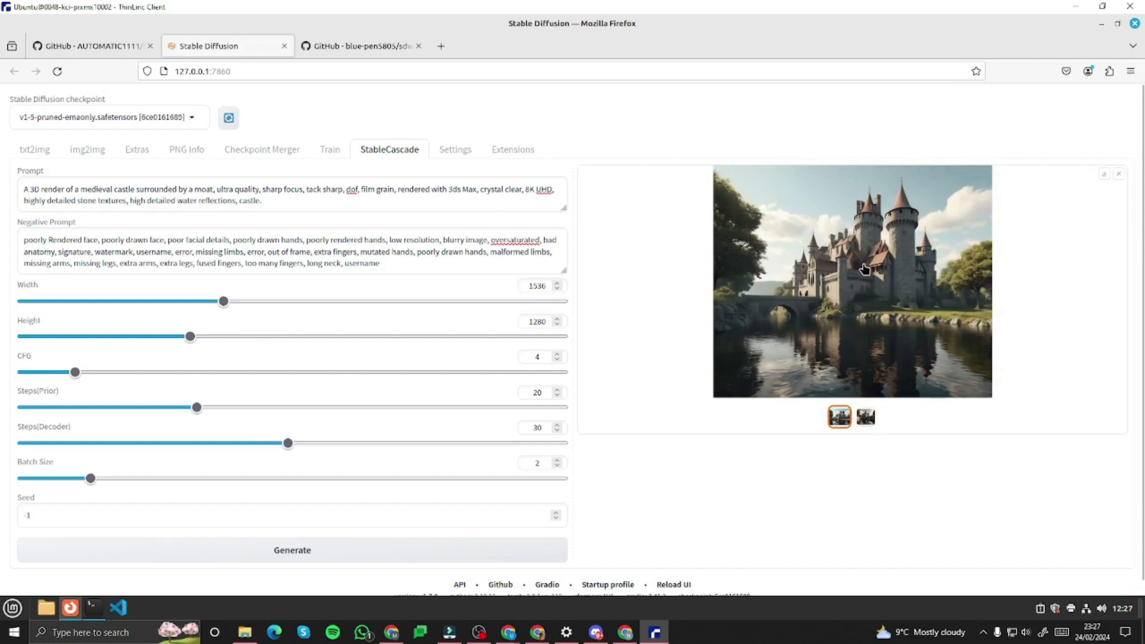
click(725, 325)
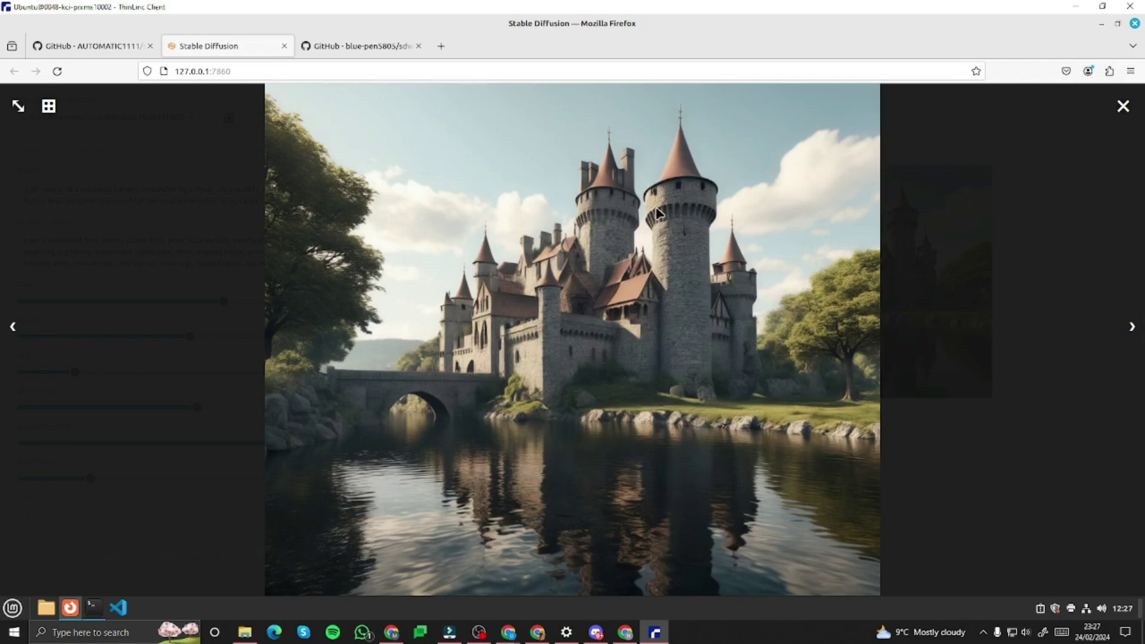
click(908, 361)
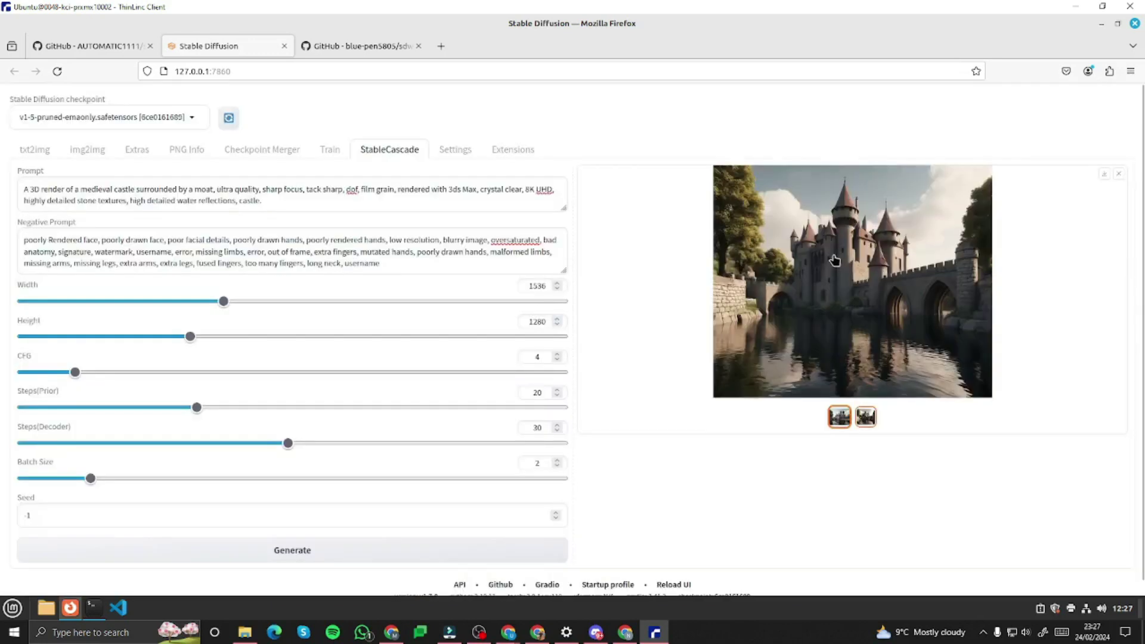
click(835, 260)
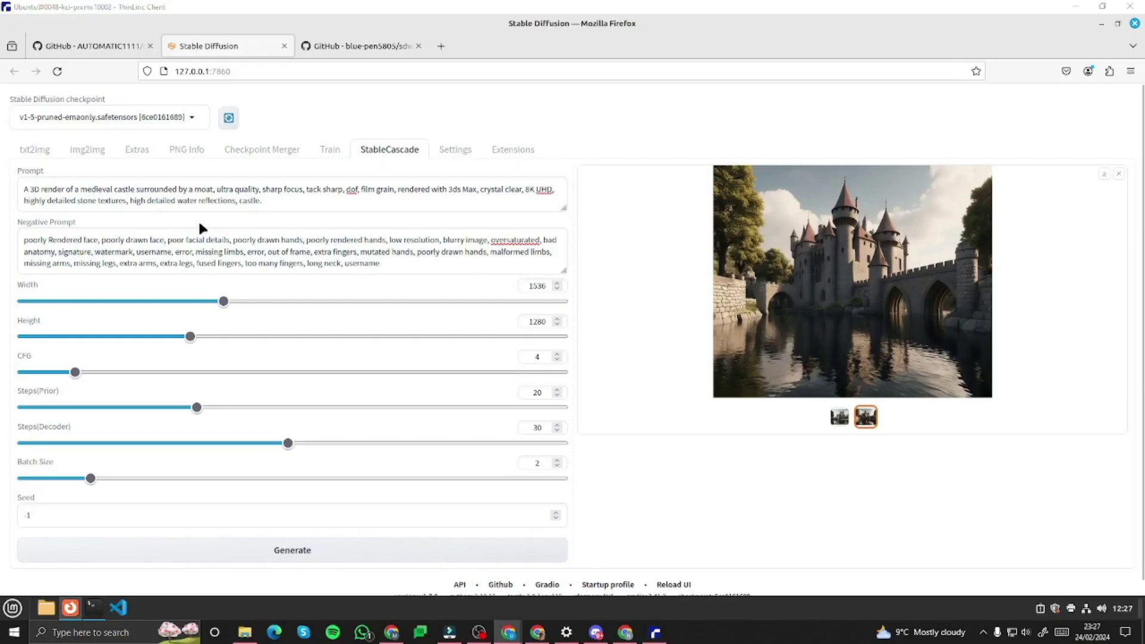
Step: Paste the abstract jazz performance prompt, lower CFG to 3, generate, and enlarge the result
triple_click(91, 195)
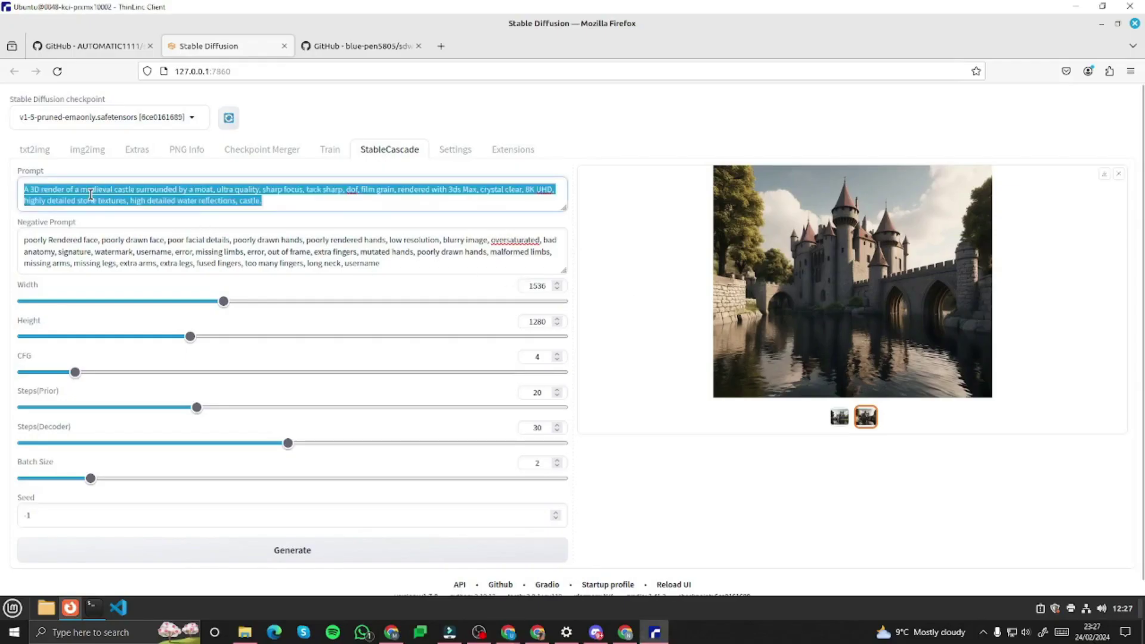
text(An abstract representation of a jazz music performance, DSLR, ultra quality, sharp focus, tack sharp, dof, film grain, Hasselblad X1D II 50C, crystal clear, 8K UHD, highly detailed color transitions, high detailed musical notes, jazz music.)
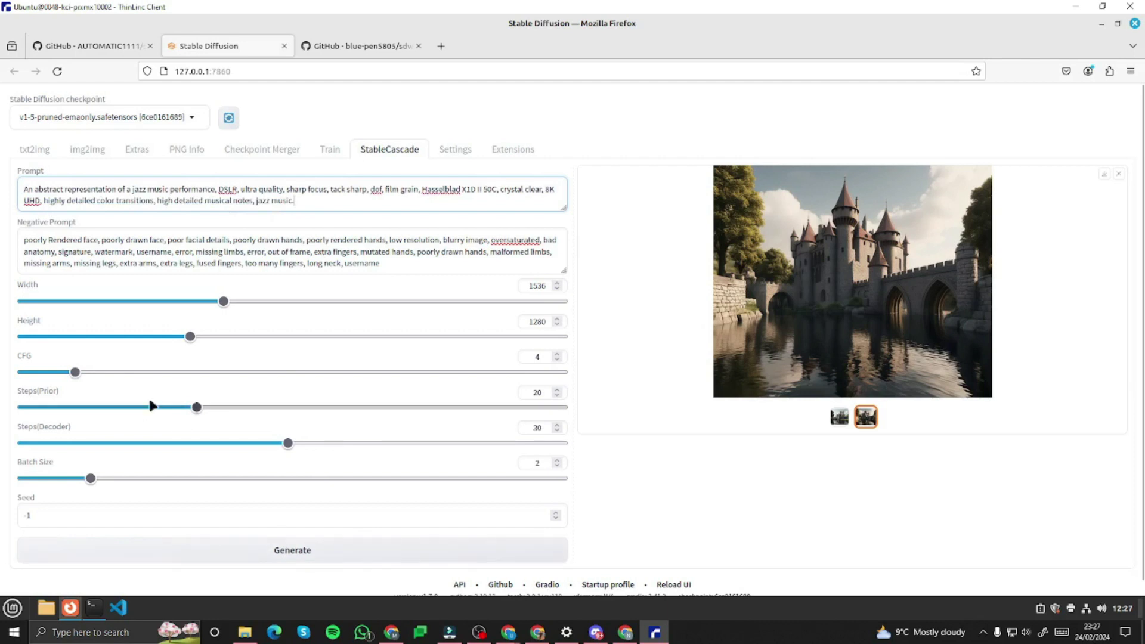
click(60, 372)
click(284, 555)
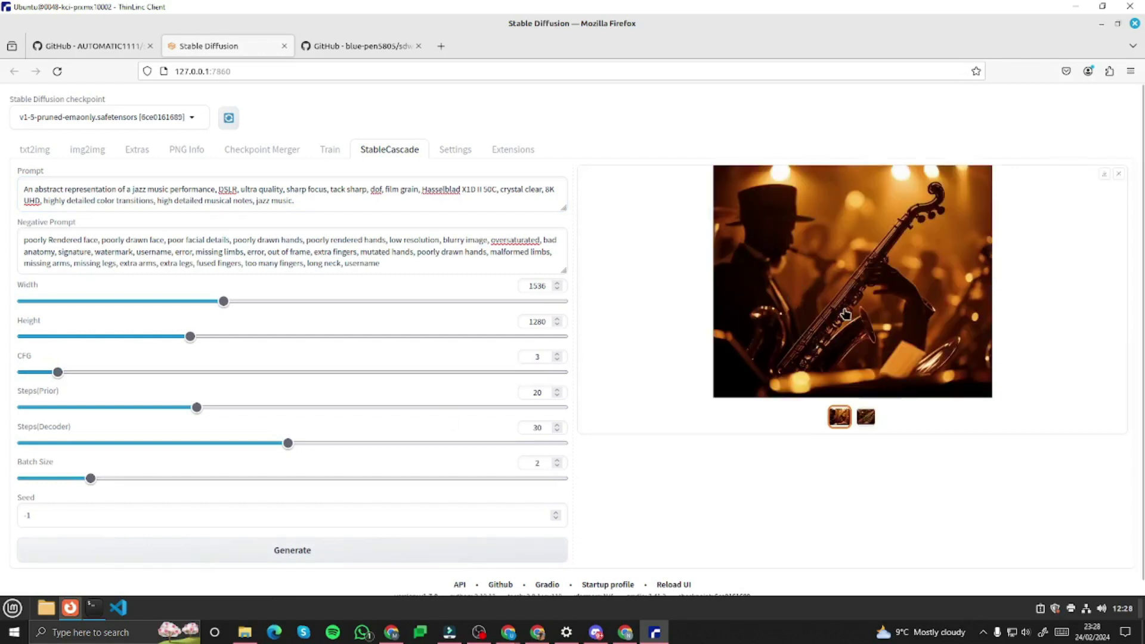
click(846, 315)
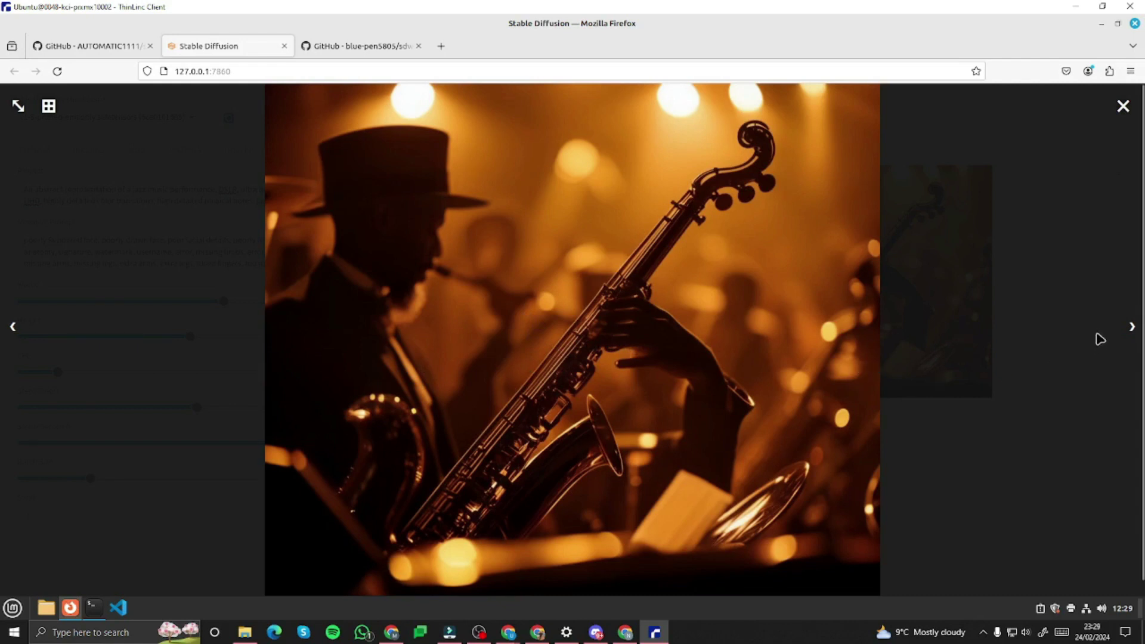
Step: View the second jazz saxophonist image full-screen
click(981, 279)
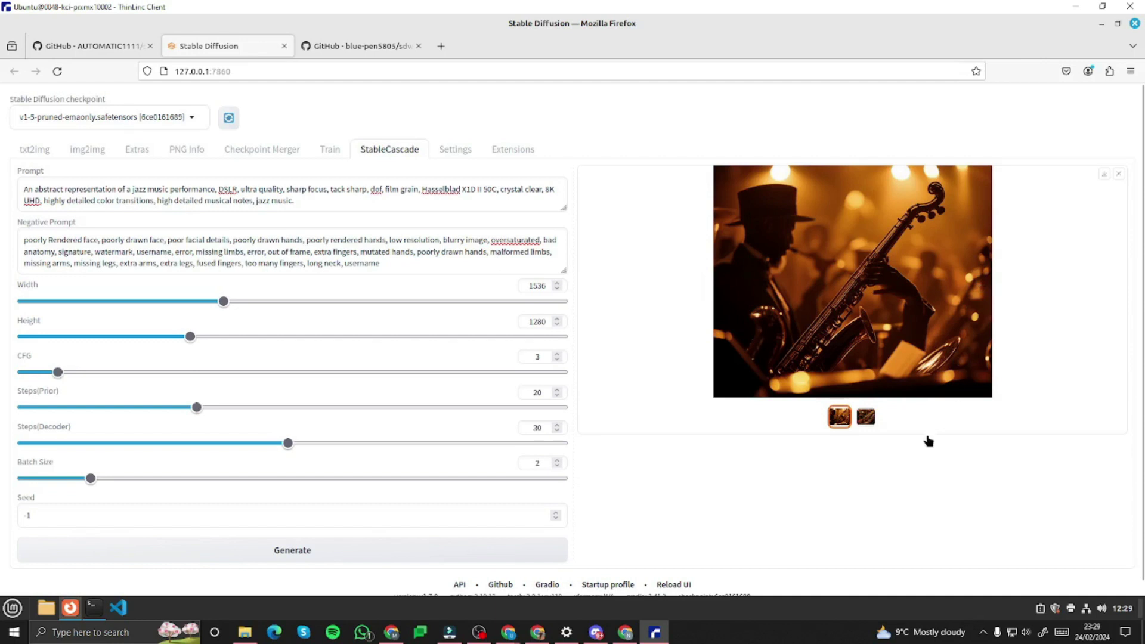
click(866, 417)
click(712, 189)
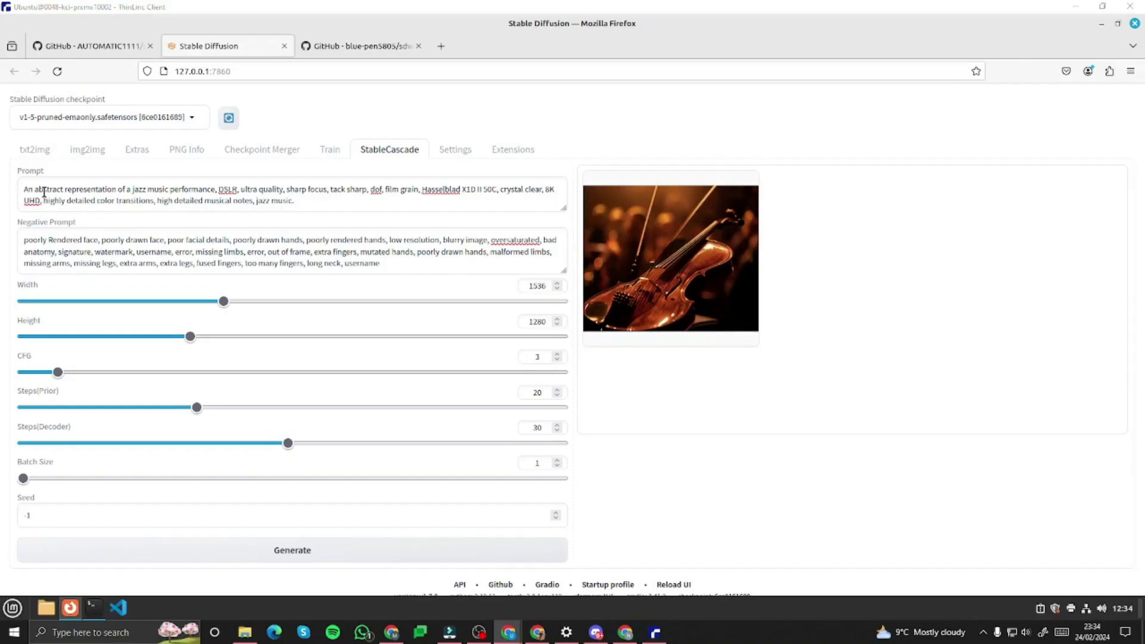
Step: Replace the prompt with the Luffy Gomu Gomu no Pistol description, set CFG to 4, and generate
double_click(44, 192)
triple_click(44, 192)
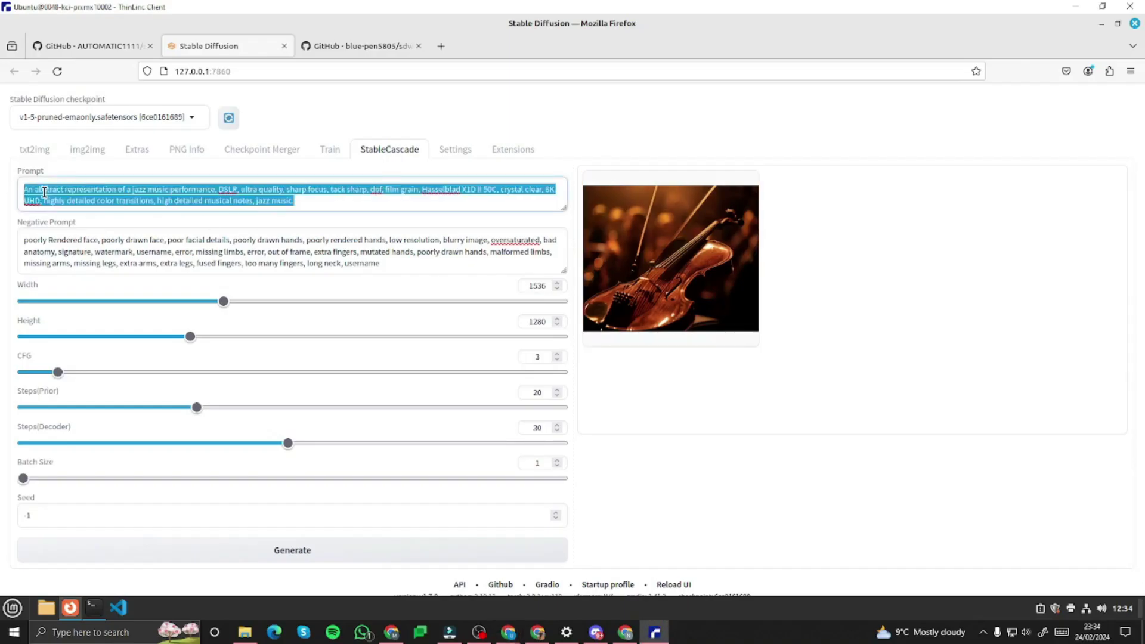
text(Luffy from One Piece performing a Gomu Gomu no Pistol, anime character, DSLR, ultra quality, sharp focus, tack sharp, dof, film grain, Fujifilm XT3, crystal clear, 8K UHD, highly detailed glossy eyes, high detailed skin, skin pores, Luffy.)
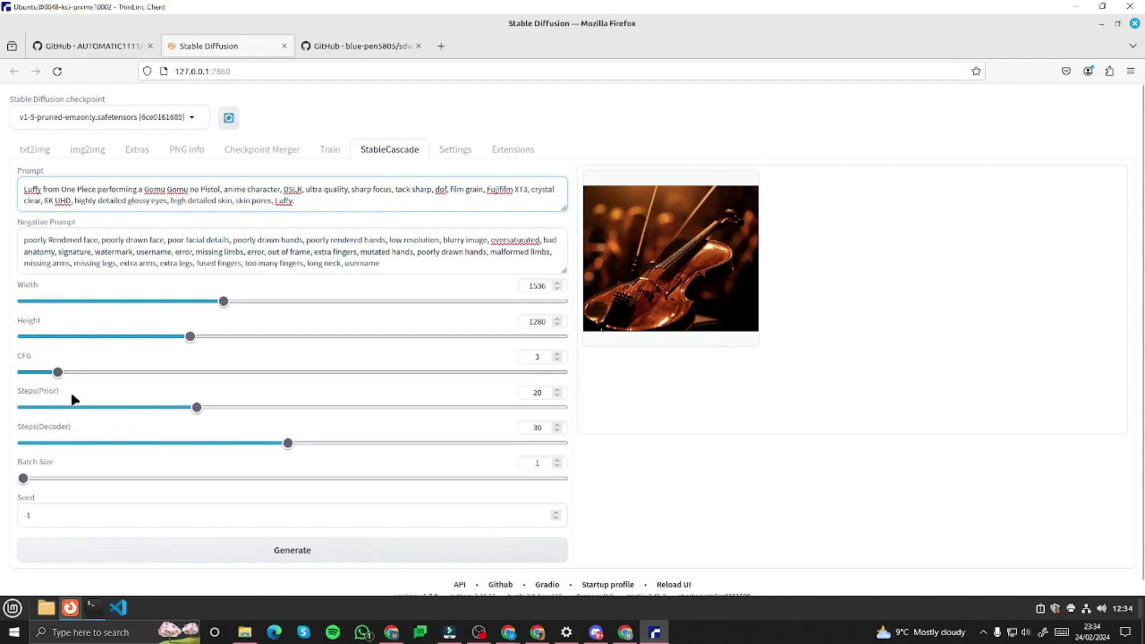
click(67, 372)
drag(66, 372, 75, 373)
click(227, 554)
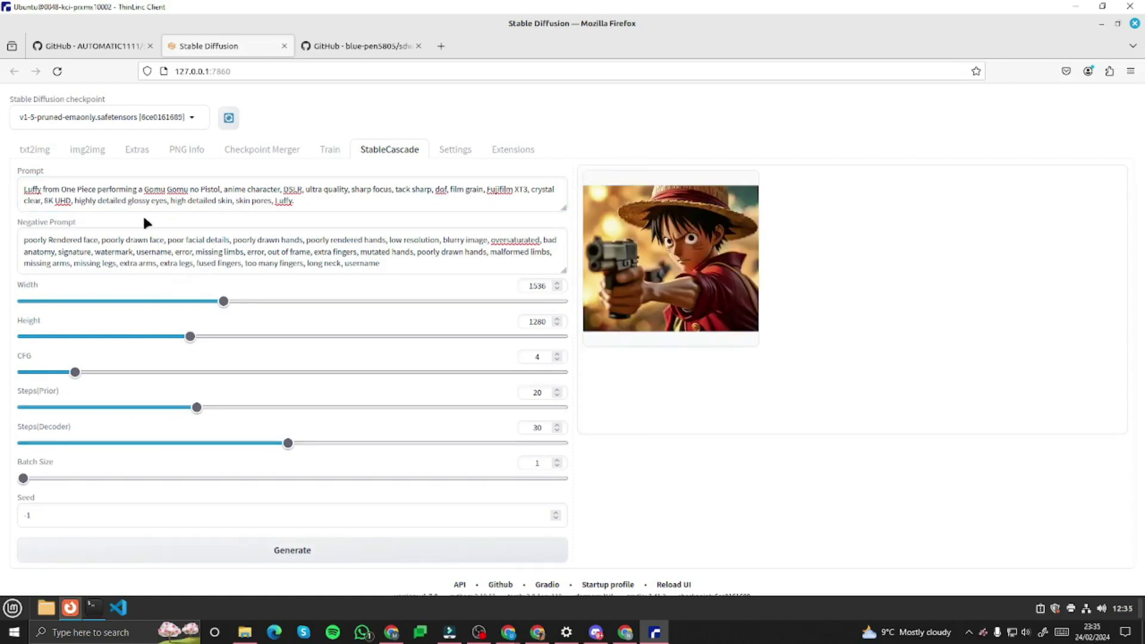
Step: View the Luffy image full-screen, then close it
click(621, 242)
click(678, 253)
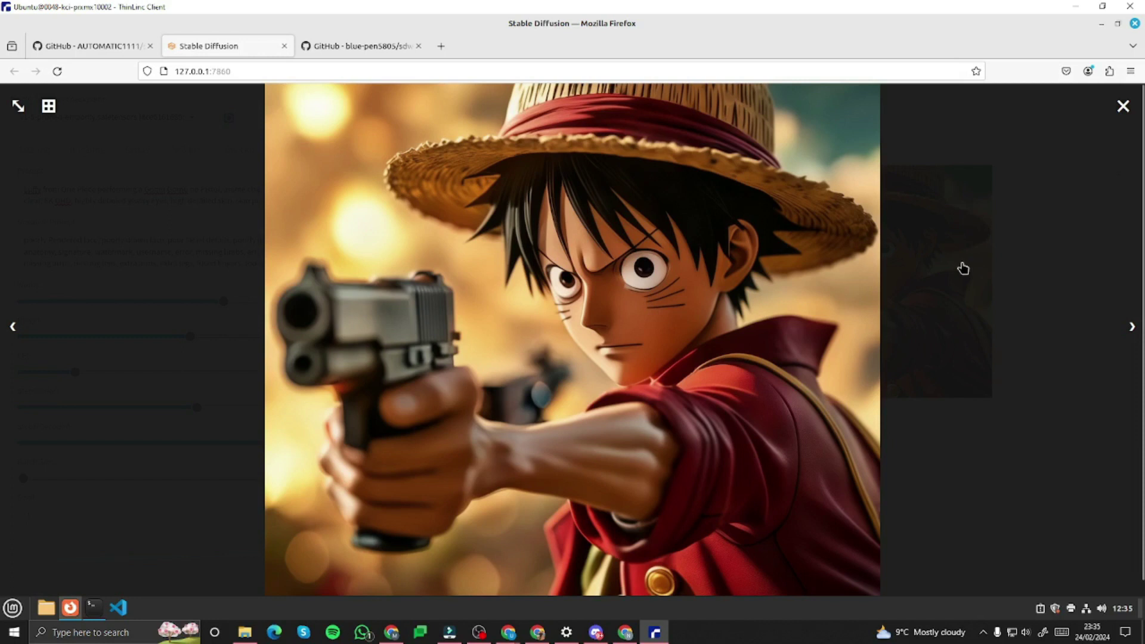
click(669, 261)
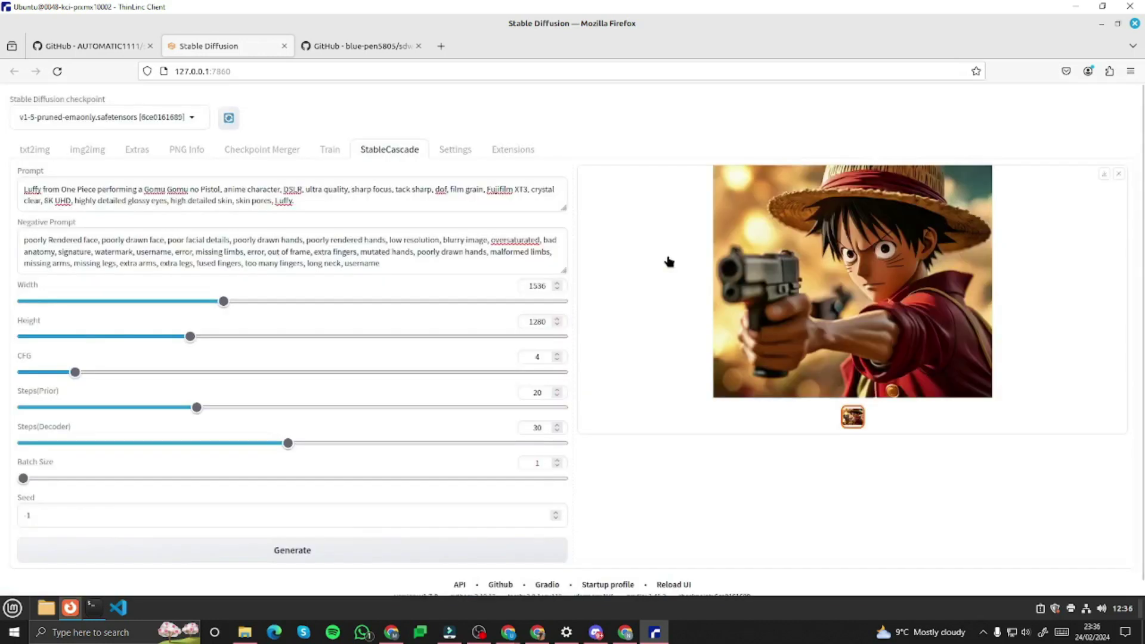